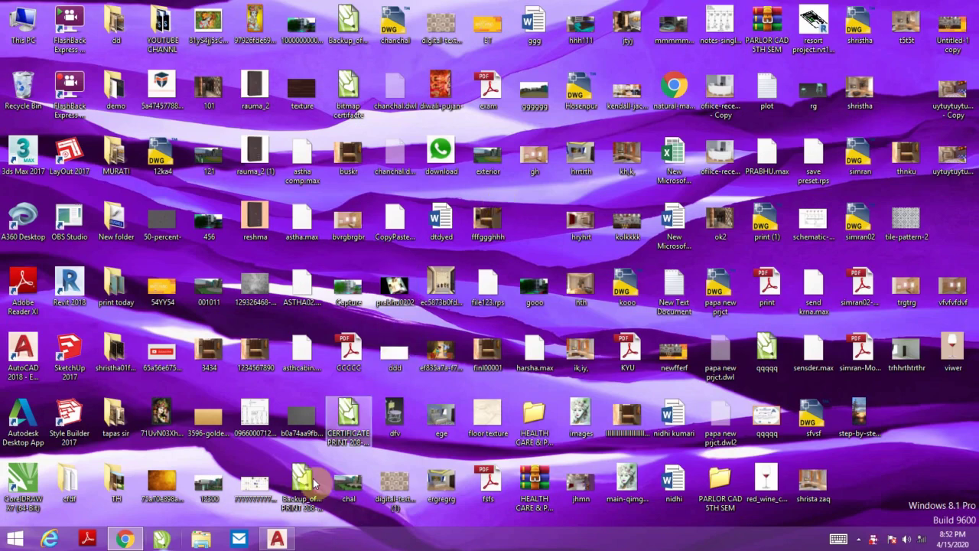
Step: Bring the AutoCAD 2018 window with Drawing1.dwg to the front from the taskbar
{"action": "left_click", "coordinate": [288, 531]}
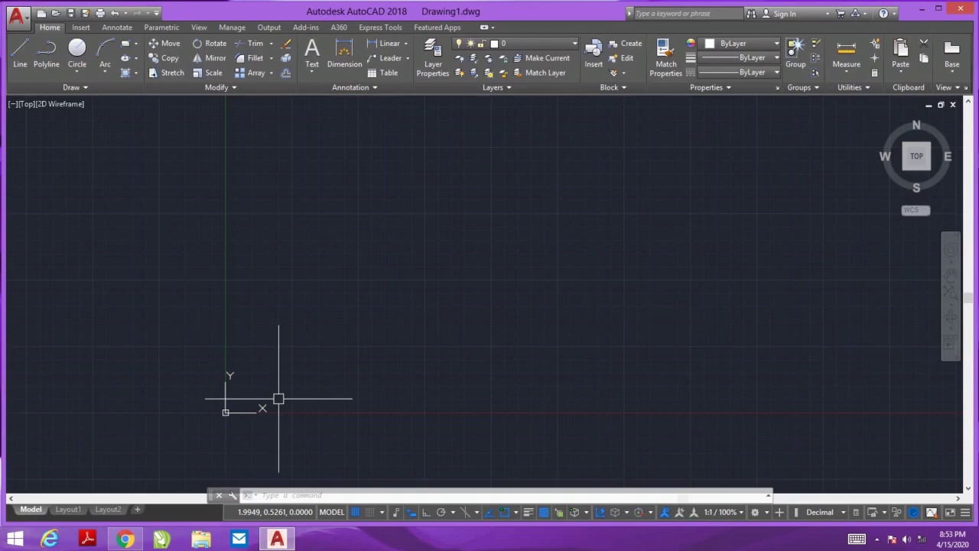
Step: Run MVSETUP without paper space, using Decimal units, scale factor 1 and paper width 1000
{"action": "middle_click_drag", "start_coordinate": [302, 399], "coordinate": [299, 386]}
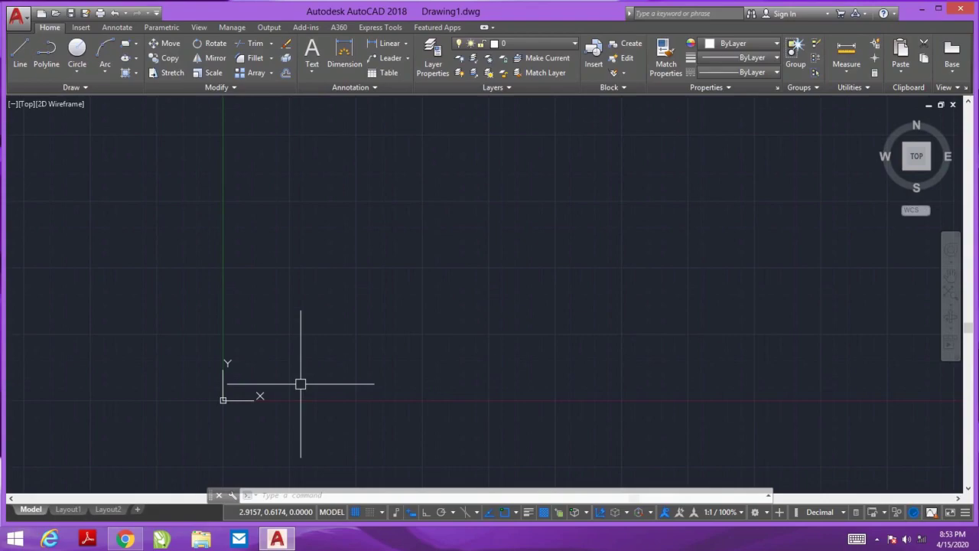
{"action": "type", "text": "m"}
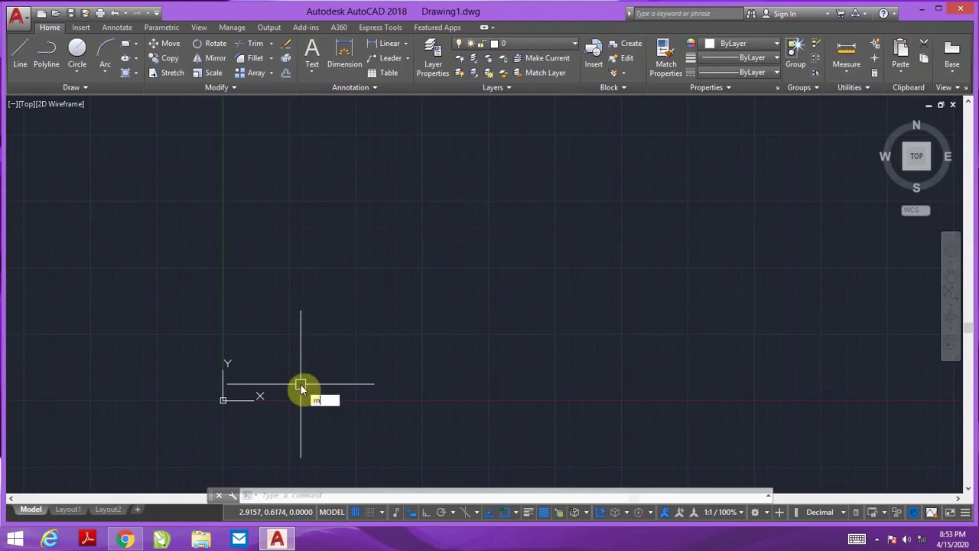
{"action": "type", "text": "vset"}
{"action": "type", "text": "up"}
{"action": "key", "text": "Return"}
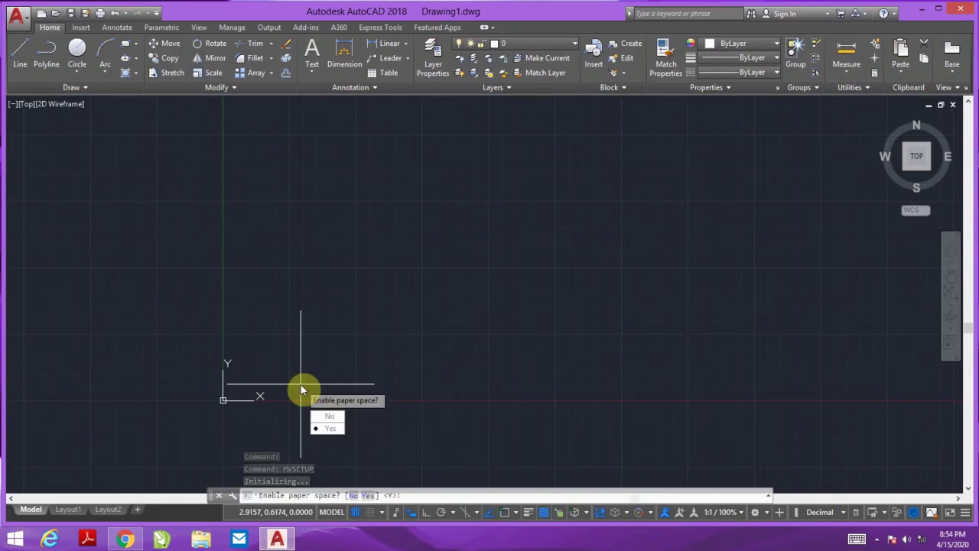
{"action": "type", "text": "n"}
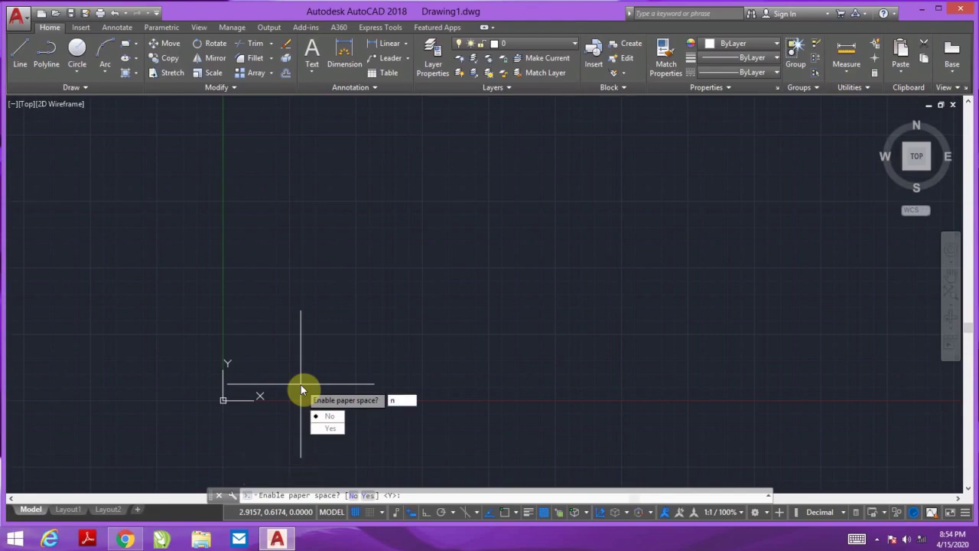
{"action": "key", "text": "Return"}
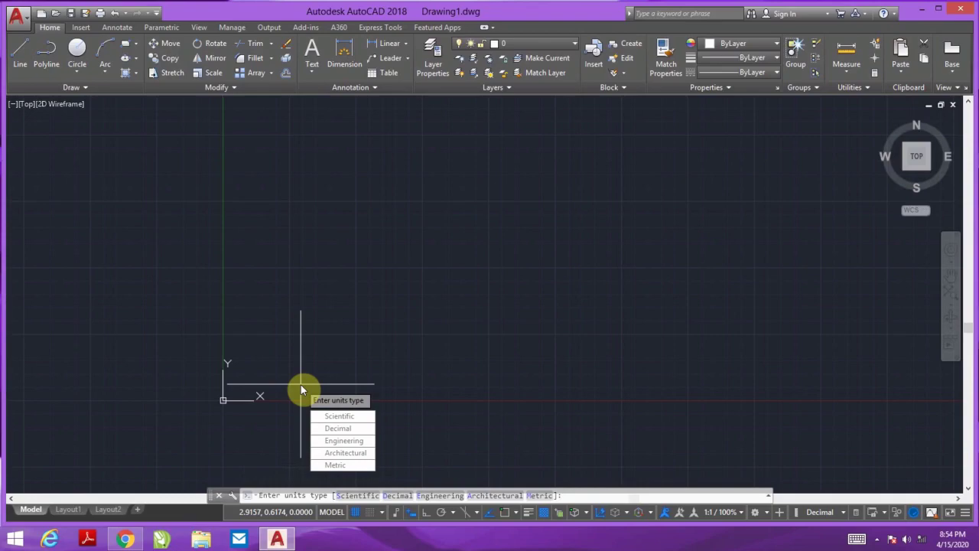
{"action": "type", "text": "d"}
{"action": "key", "text": "Return"}
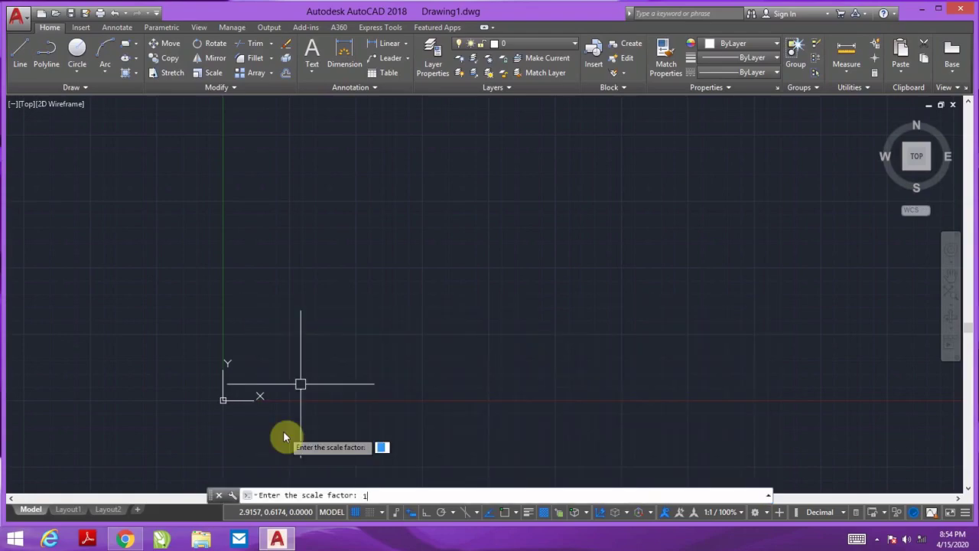
{"action": "type", "text": "1"}
{"action": "key", "text": "Return"}
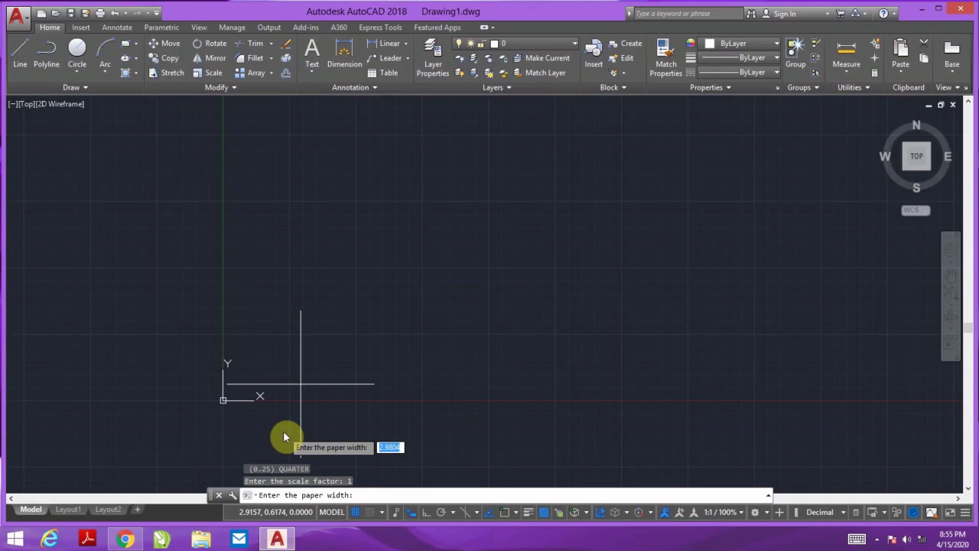
{"action": "type", "text": "100"}
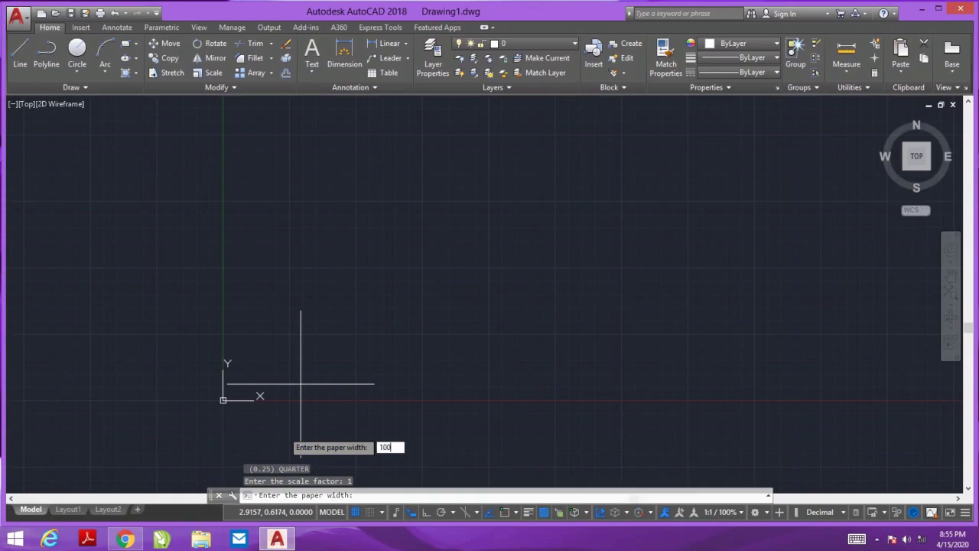
{"action": "type", "text": "0"}
{"action": "key", "text": "Return"}
{"action": "left_click", "coordinate": [283, 431]}
Step: Enter paper height 800 and frame the 1000 by 800 boundary rectangle in the view
{"action": "type", "text": "8"}
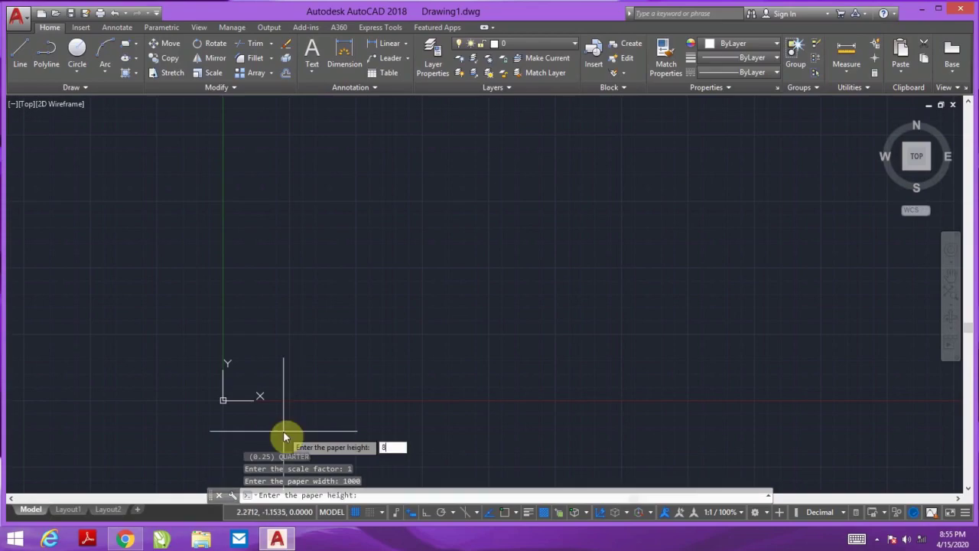
{"action": "type", "text": "00"}
{"action": "left_click", "coordinate": [283, 430]}
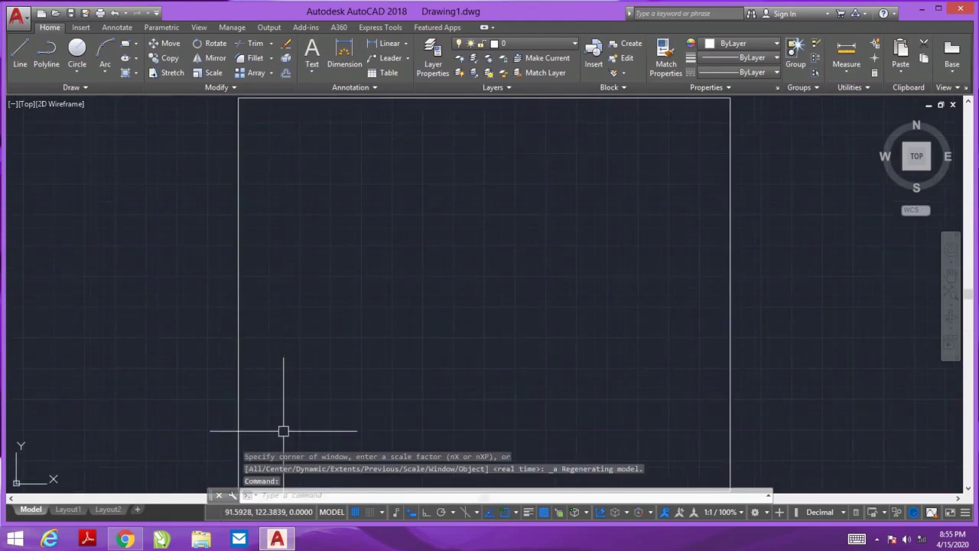
{"action": "scroll", "coordinate": [350, 400], "scroll_direction": "down", "scroll_amount": 2}
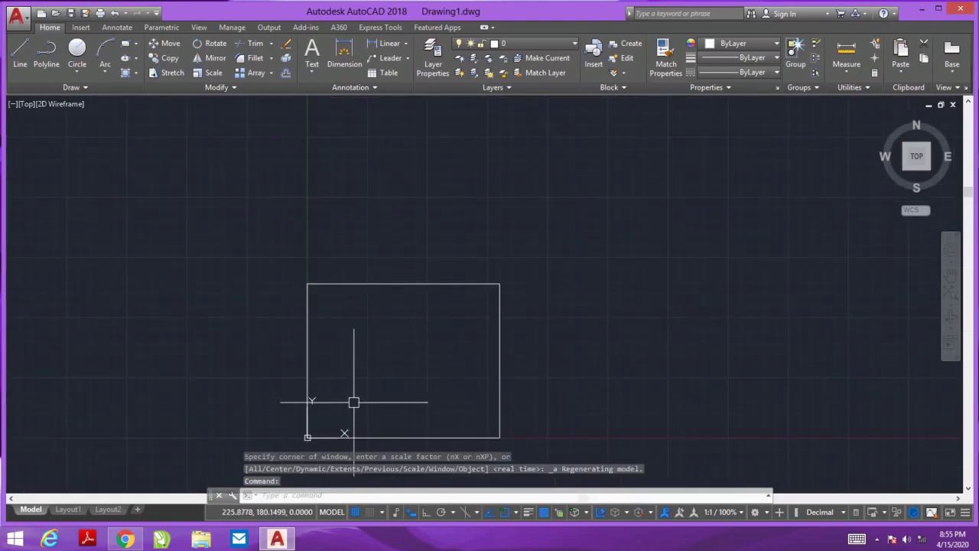
{"action": "scroll", "coordinate": [412, 333], "scroll_direction": "up", "scroll_amount": 2}
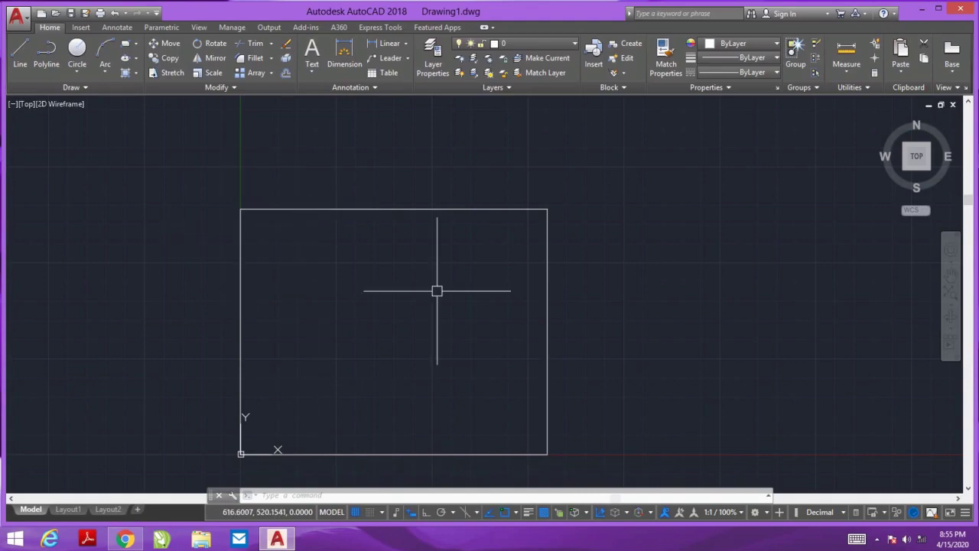
{"action": "middle_click_drag", "start_coordinate": [349, 354], "coordinate": [349, 345]}
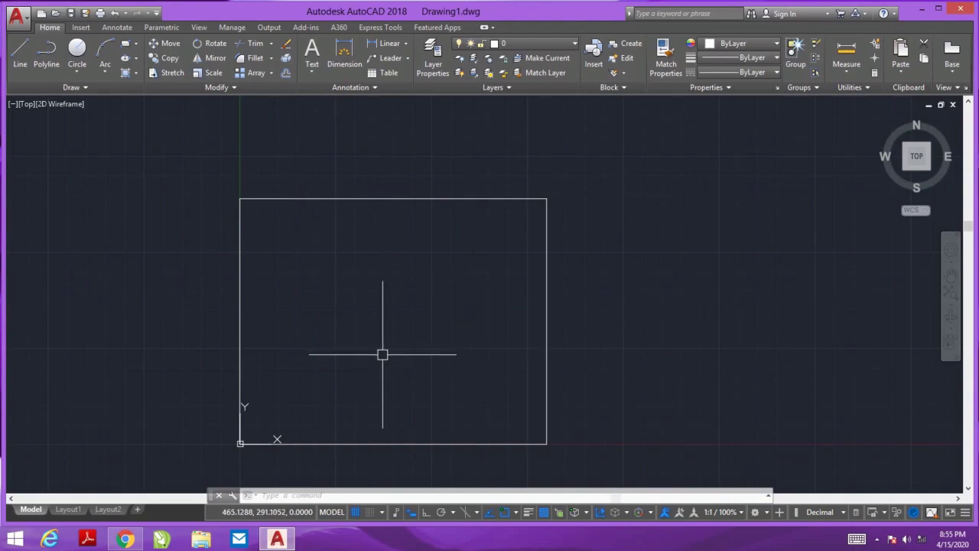
Step: Set Decimal length type, Millimeters insertion scale and 0.00 length precision in Drawing Units
{"action": "type", "text": "un"}
{"action": "key", "text": "Return"}
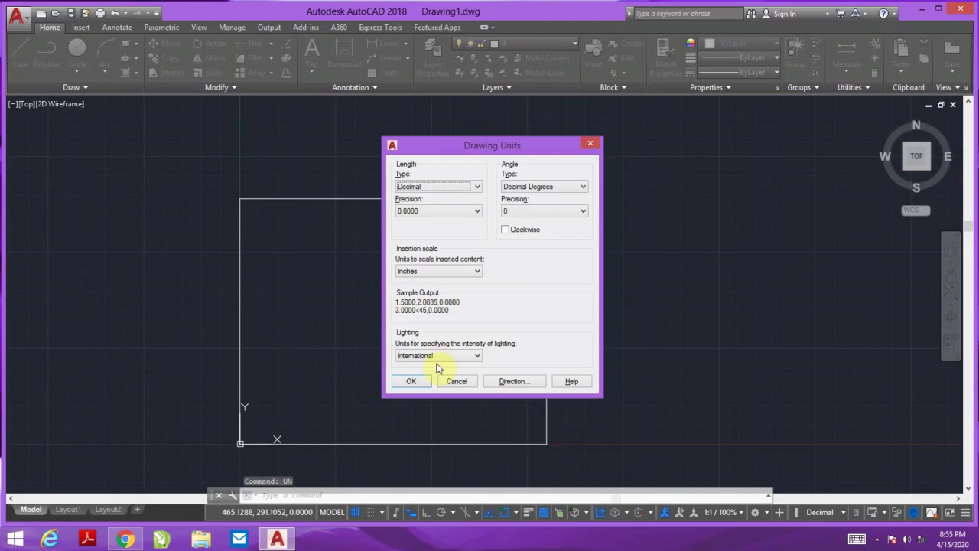
{"action": "left_click", "coordinate": [434, 187]}
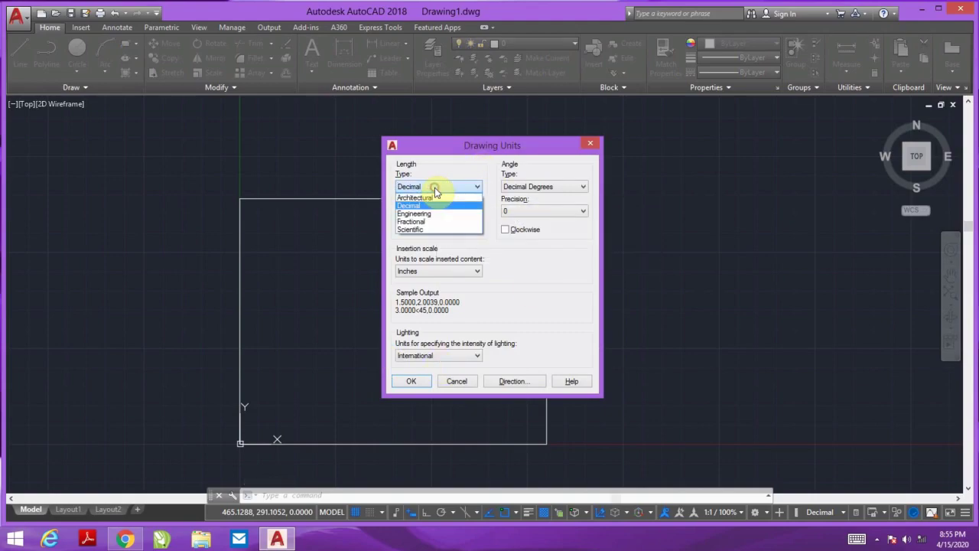
{"action": "left_click", "coordinate": [434, 187]}
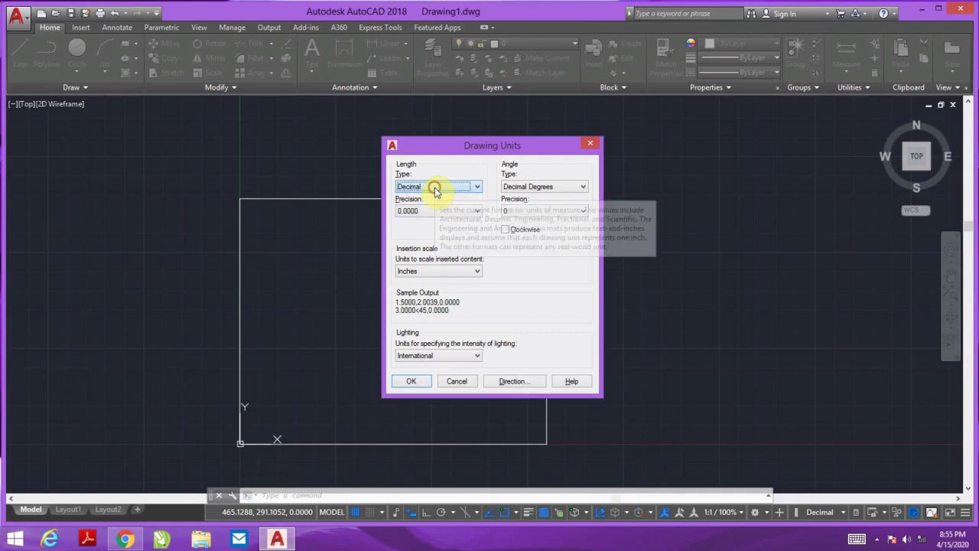
{"action": "left_click", "coordinate": [412, 274]}
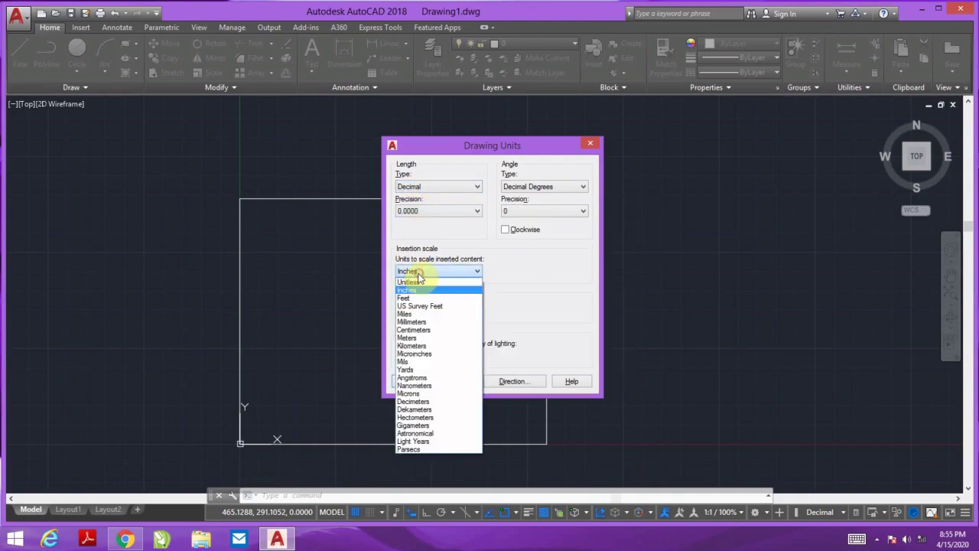
{"action": "left_click", "coordinate": [422, 325]}
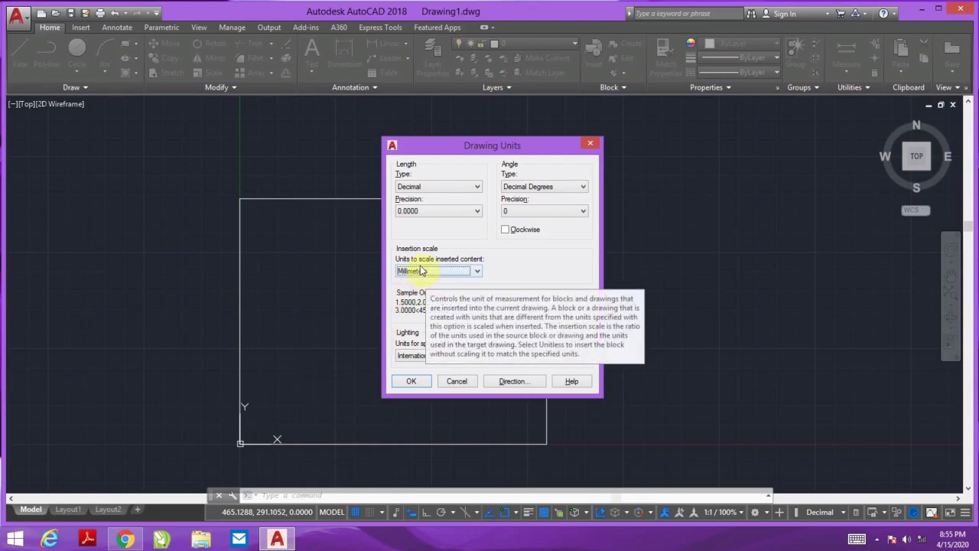
{"action": "left_click", "coordinate": [409, 211]}
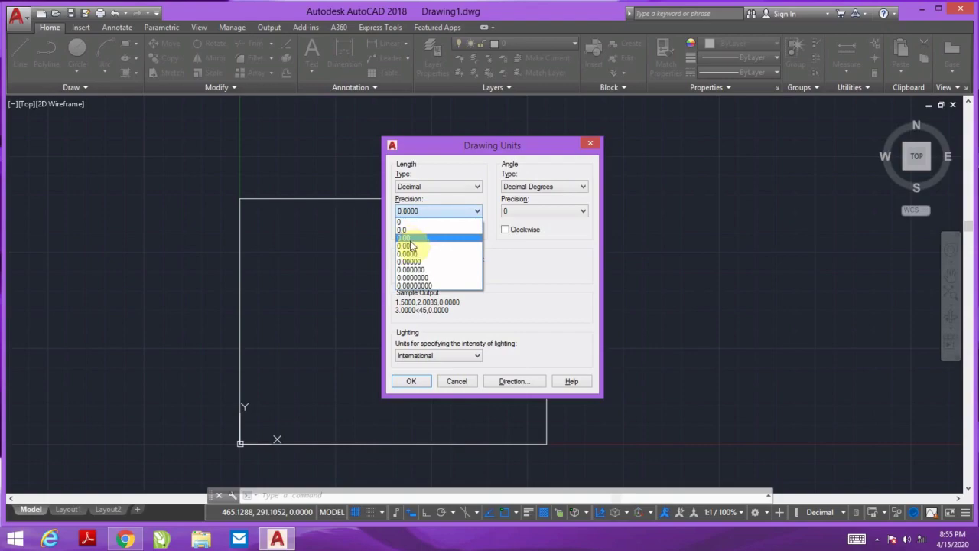
{"action": "left_click", "coordinate": [417, 240]}
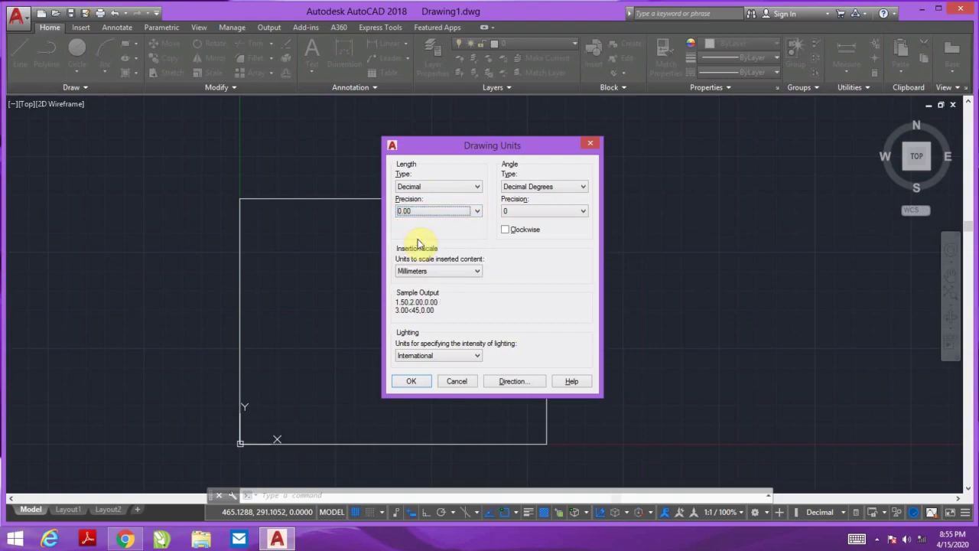
{"action": "left_click", "coordinate": [426, 382]}
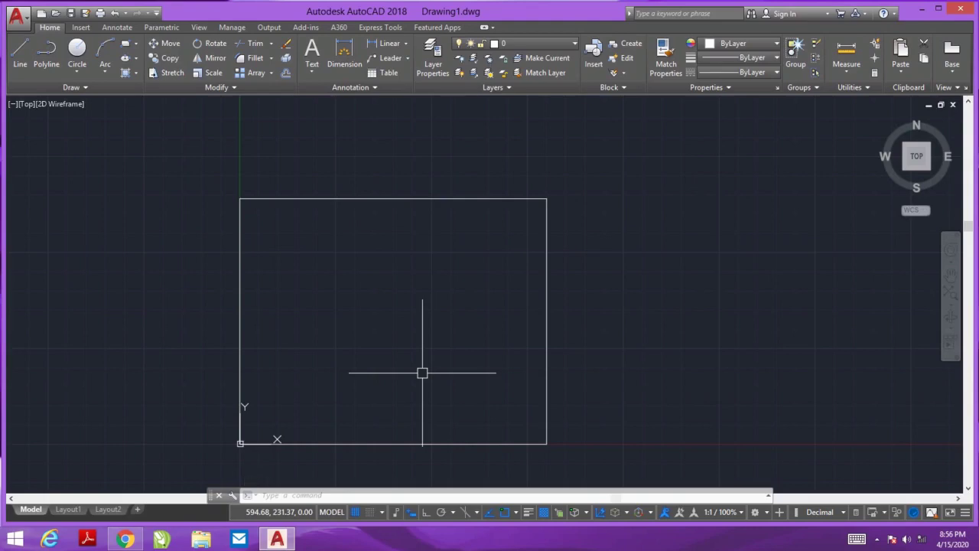
{"action": "type", "text": "D"}
Step: Modify the Standard dimension style to 0.00 precision, text height 10 and arrow size 5
{"action": "key", "text": "Return"}
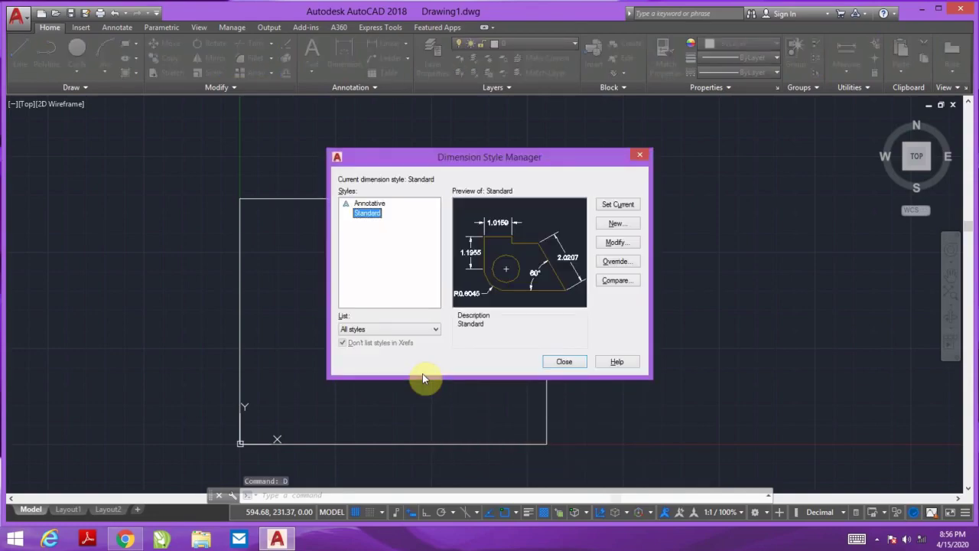
{"action": "left_click", "coordinate": [620, 243]}
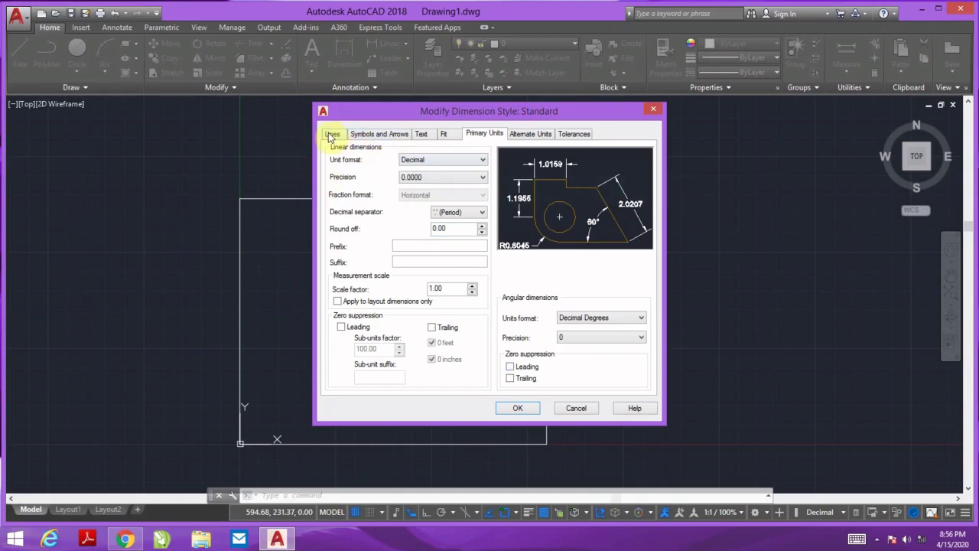
{"action": "left_click_drag", "start_coordinate": [382, 116], "coordinate": [388, 126]}
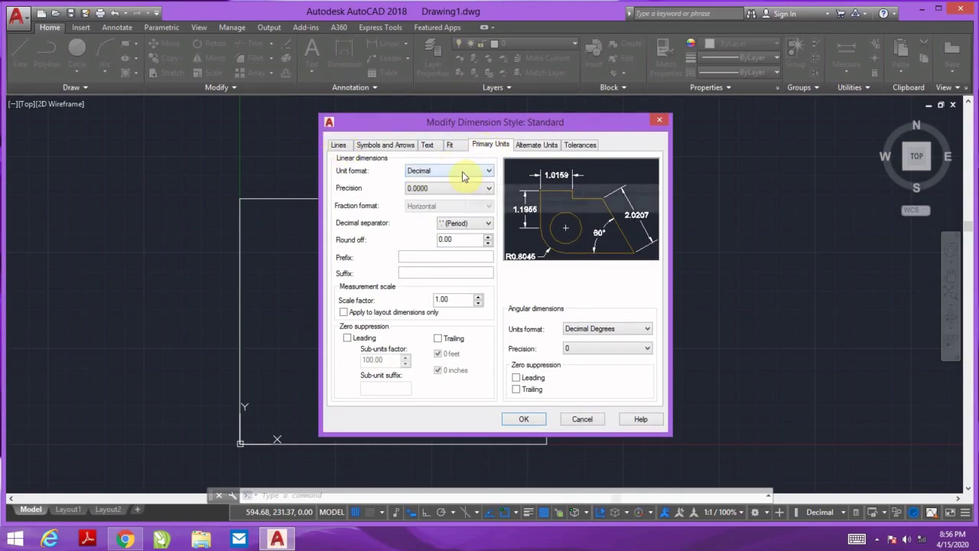
{"action": "left_click", "coordinate": [413, 189]}
{"action": "left_click", "coordinate": [418, 215]}
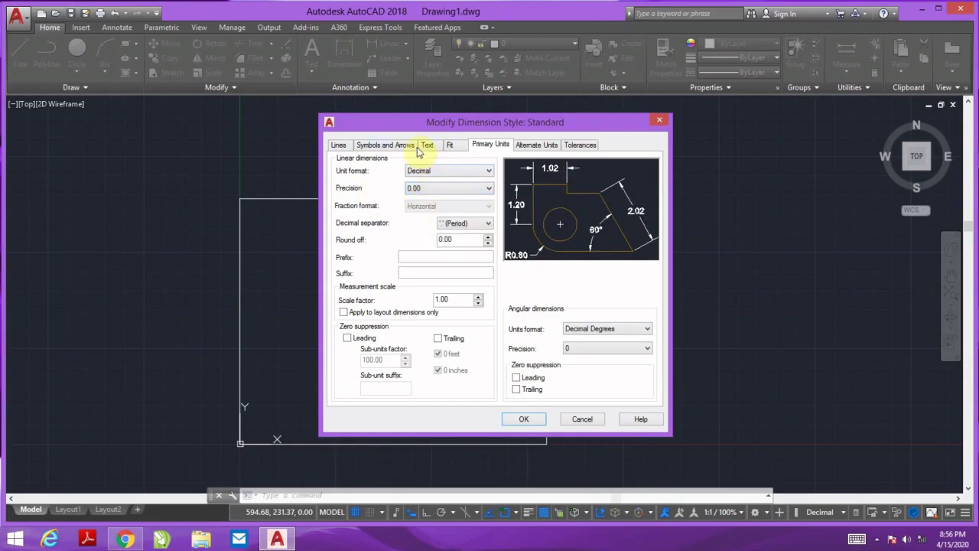
{"action": "left_click", "coordinate": [426, 146]}
{"action": "double_click", "coordinate": [465, 232]}
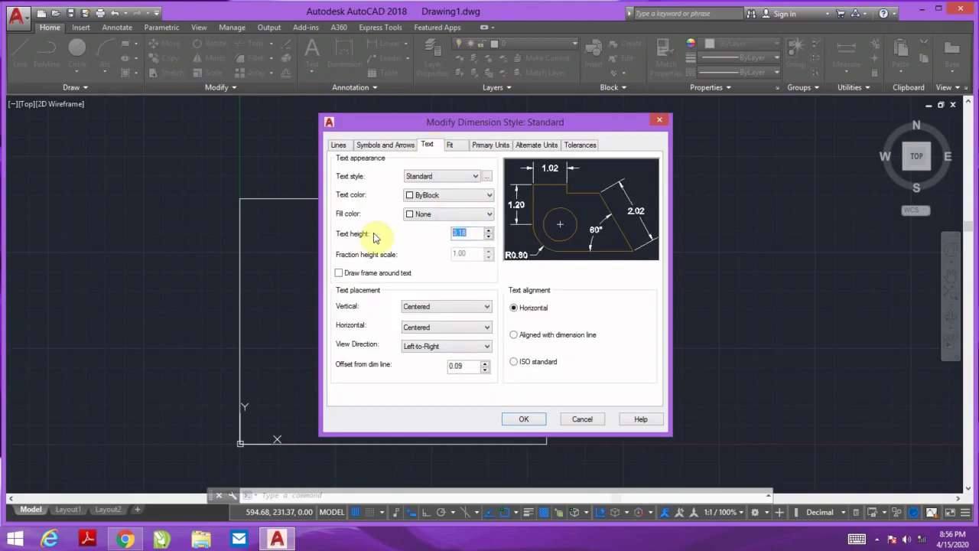
{"action": "type", "text": "10"}
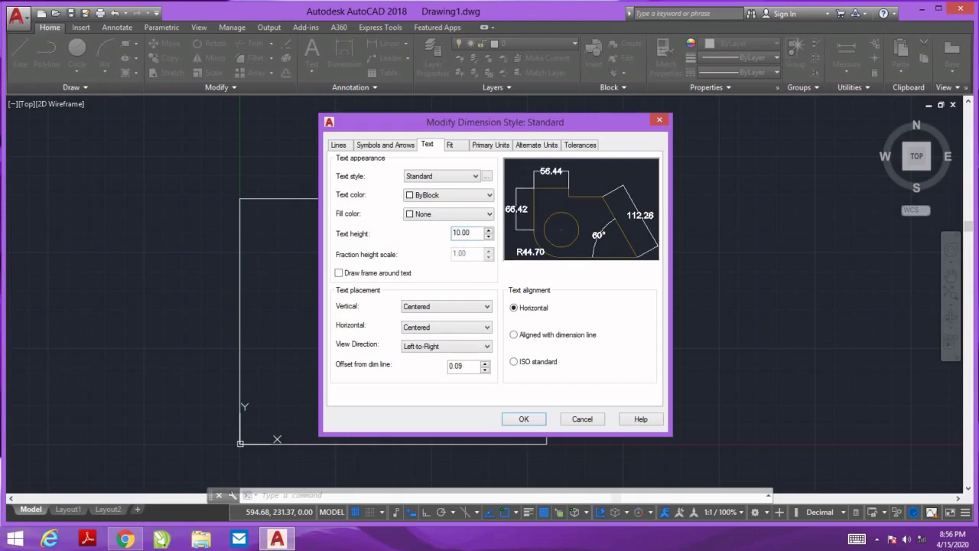
{"action": "left_click", "coordinate": [384, 144]}
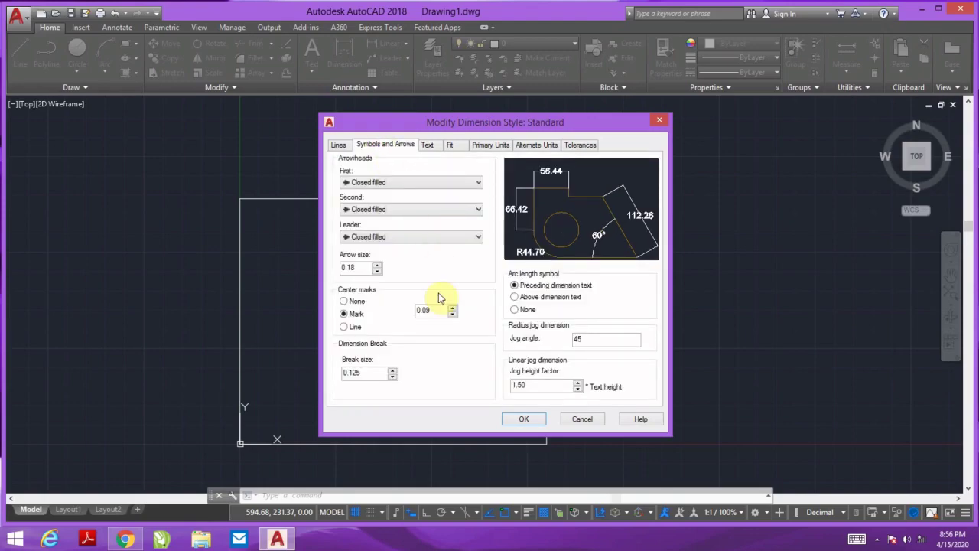
{"action": "double_click", "coordinate": [360, 266]}
{"action": "type", "text": "5"}
Step: Recheck the style's text, arrow and units settings, then apply them and close the manager
{"action": "left_click", "coordinate": [428, 146]}
{"action": "left_click", "coordinate": [337, 145]}
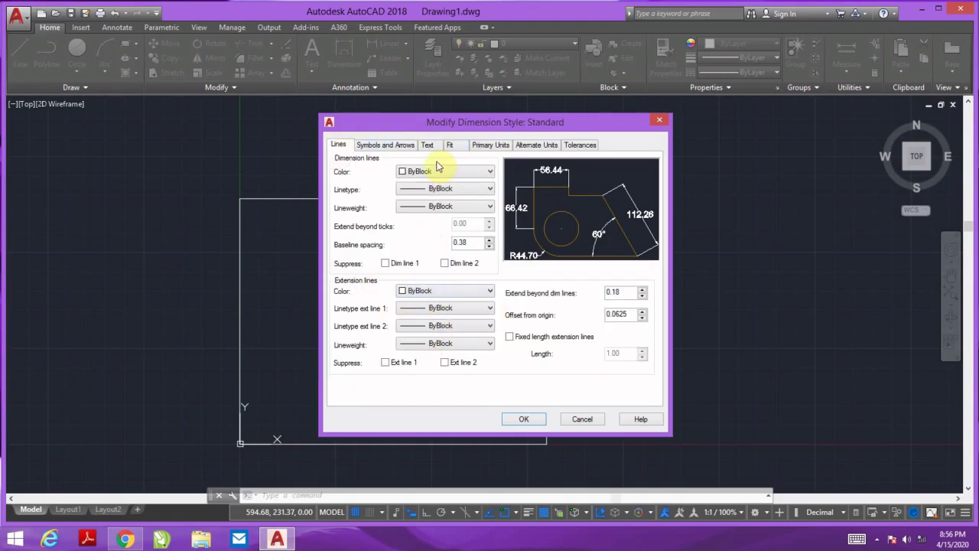
{"action": "left_click", "coordinate": [386, 145]}
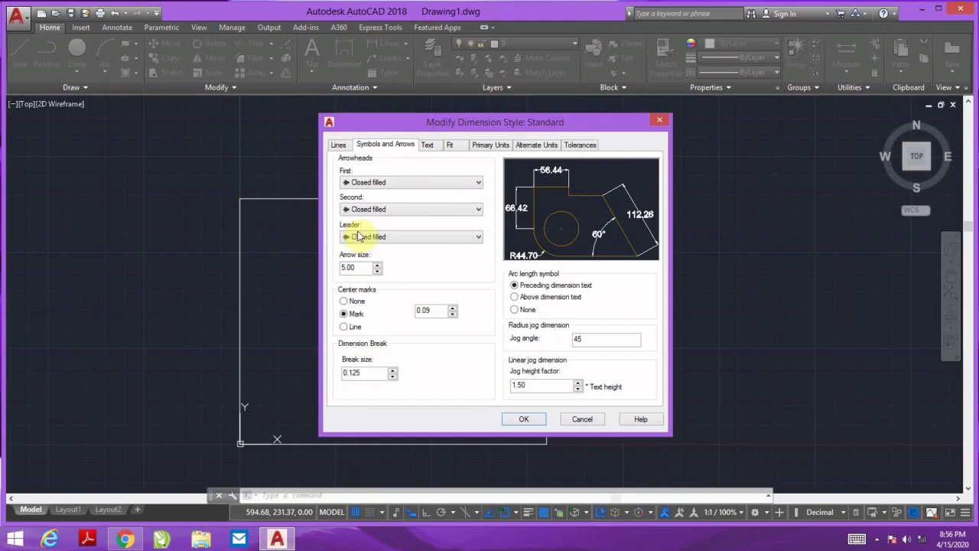
{"action": "left_click", "coordinate": [427, 146]}
{"action": "left_click", "coordinate": [452, 146]}
{"action": "left_click", "coordinate": [491, 147]}
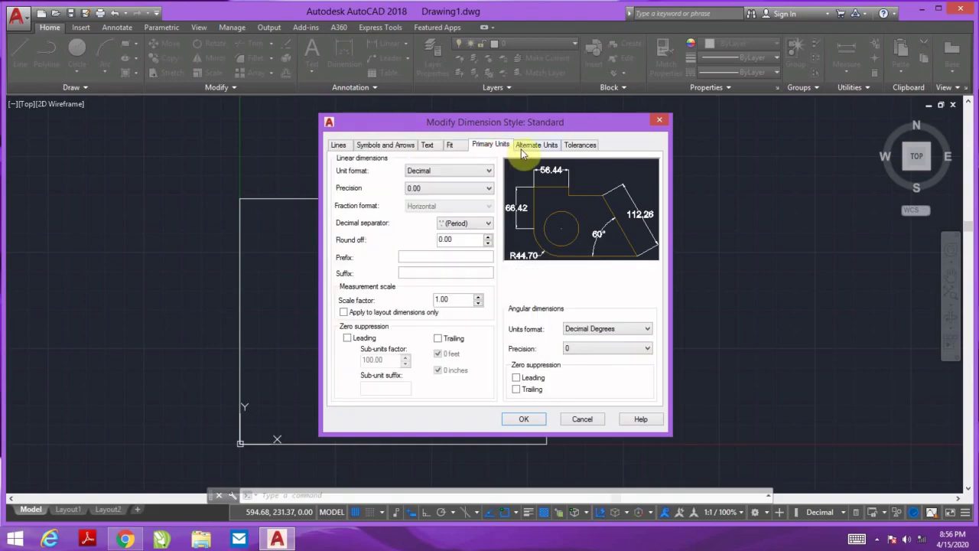
{"action": "left_click", "coordinate": [535, 145]}
{"action": "left_click", "coordinate": [490, 145]}
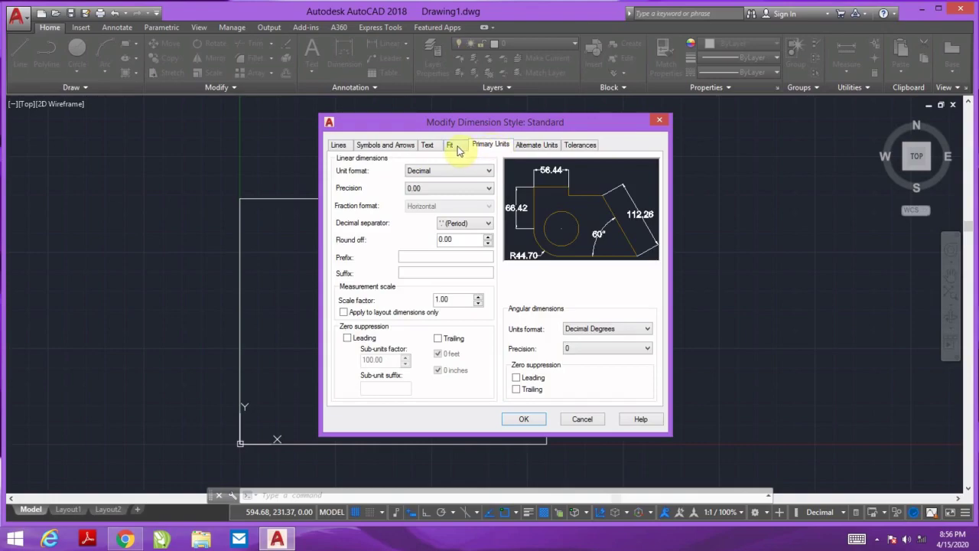
{"action": "left_click", "coordinate": [457, 149]}
{"action": "left_click", "coordinate": [428, 149]}
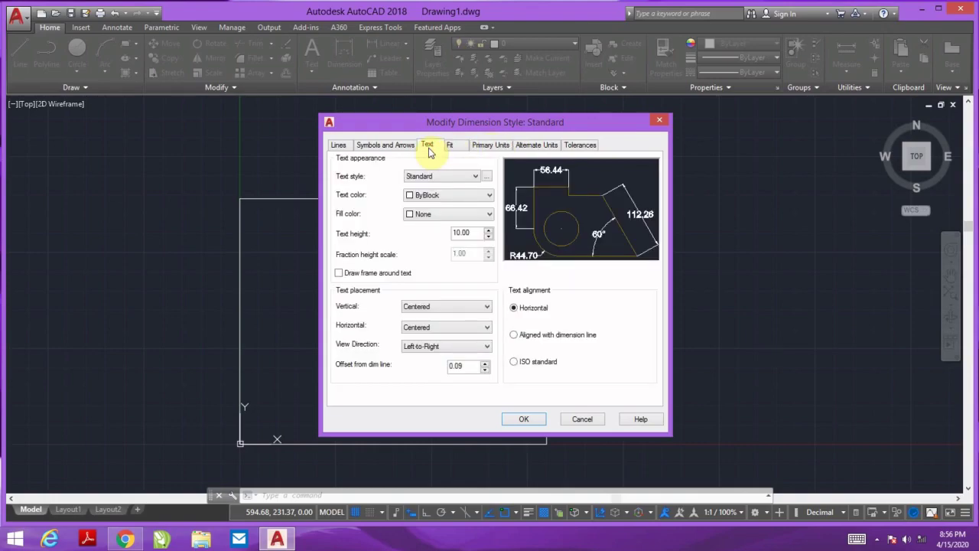
{"action": "left_click", "coordinate": [399, 146]}
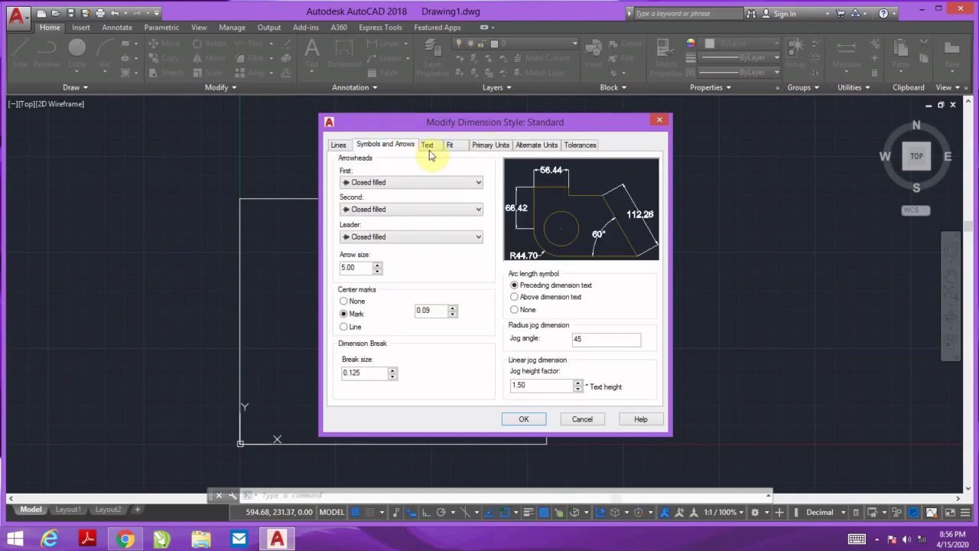
{"action": "left_click", "coordinate": [428, 147]}
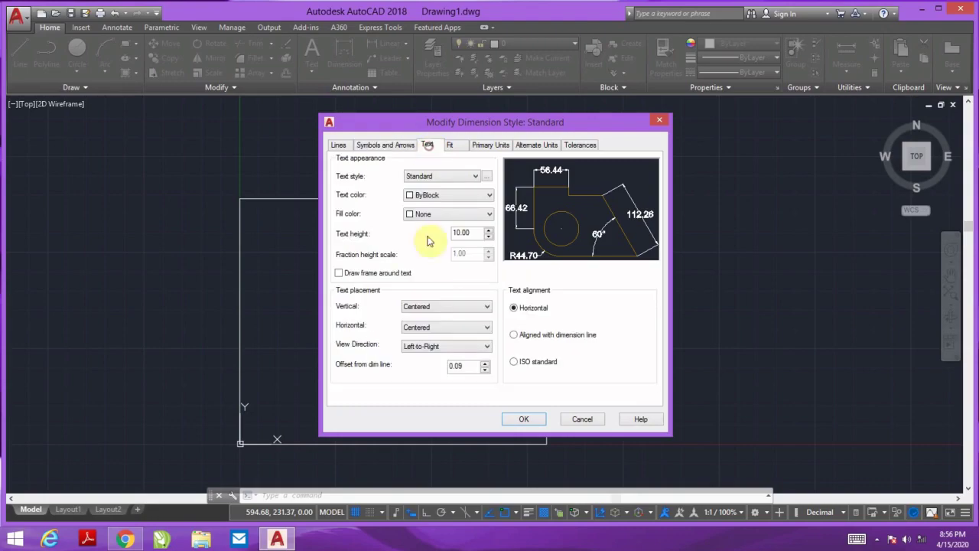
{"action": "left_click", "coordinate": [482, 149]}
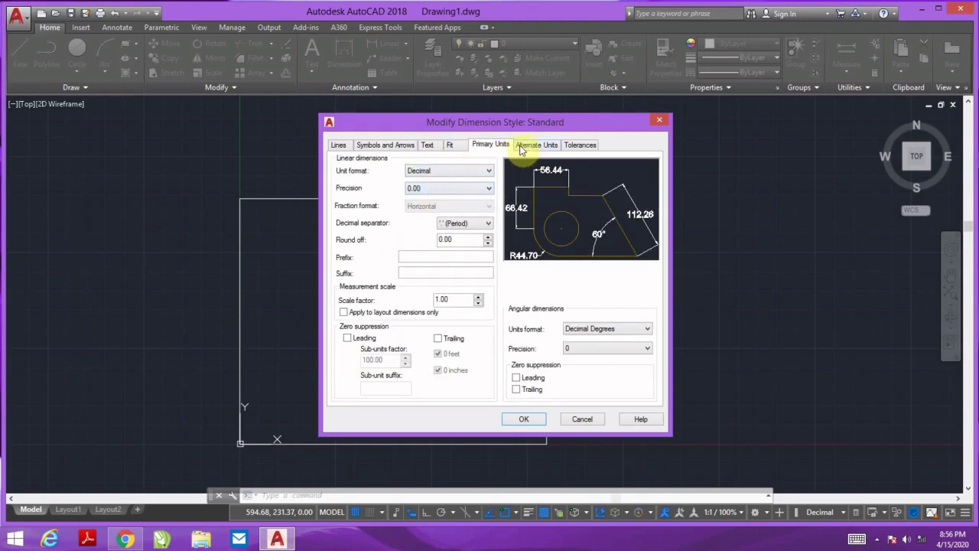
{"action": "left_click", "coordinate": [455, 145]}
{"action": "left_click", "coordinate": [426, 146]}
{"action": "left_click", "coordinate": [384, 145]}
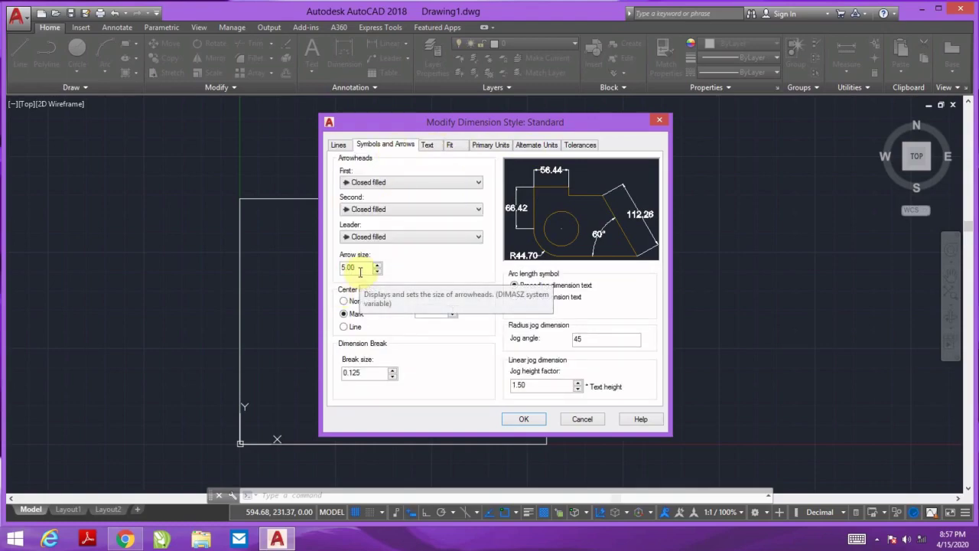
{"action": "left_click", "coordinate": [525, 418]}
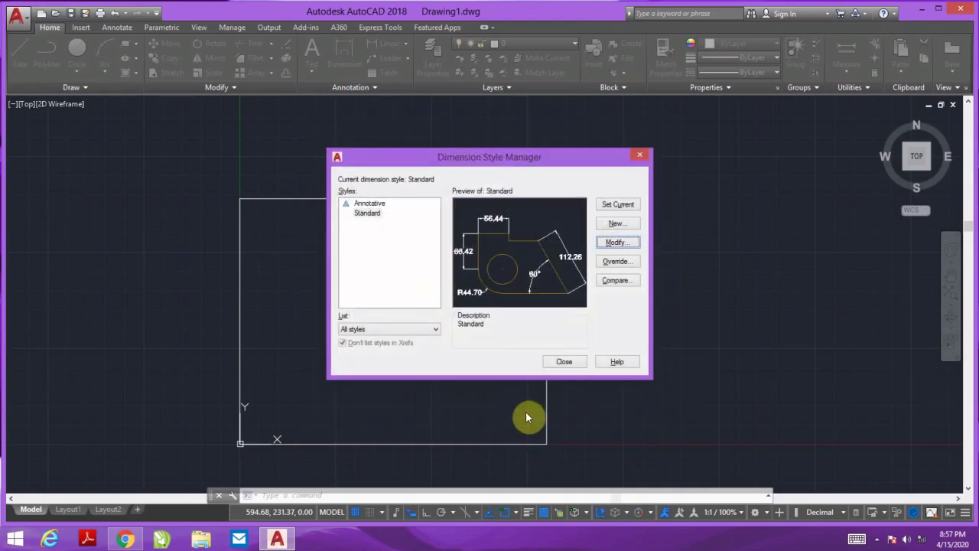
{"action": "left_click", "coordinate": [562, 362]}
Step: Draw a horizontal 100-unit line inside the boundary with Ortho on, then zoom in
{"action": "left_click", "coordinate": [17, 58]}
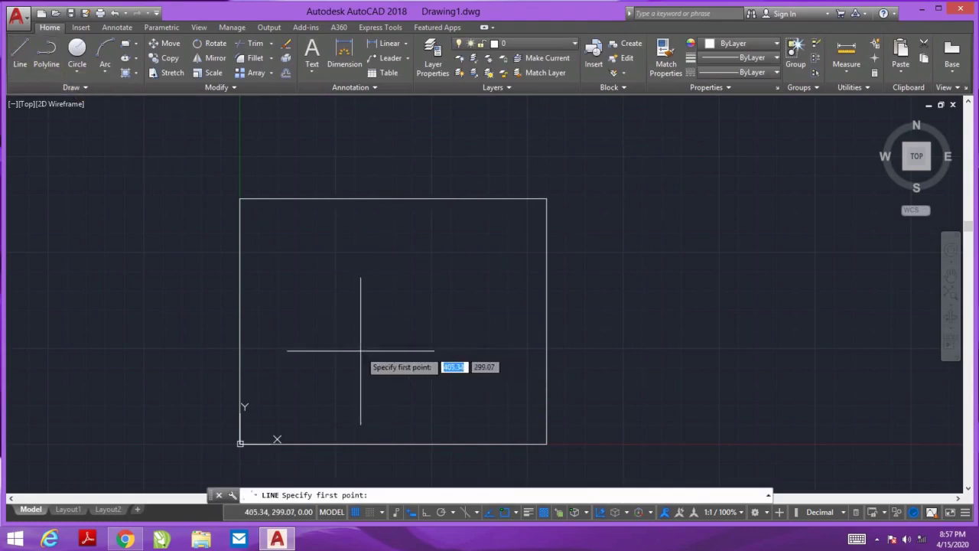
{"action": "scroll", "coordinate": [353, 329], "scroll_direction": "up", "scroll_amount": 2}
{"action": "left_click", "coordinate": [279, 302]}
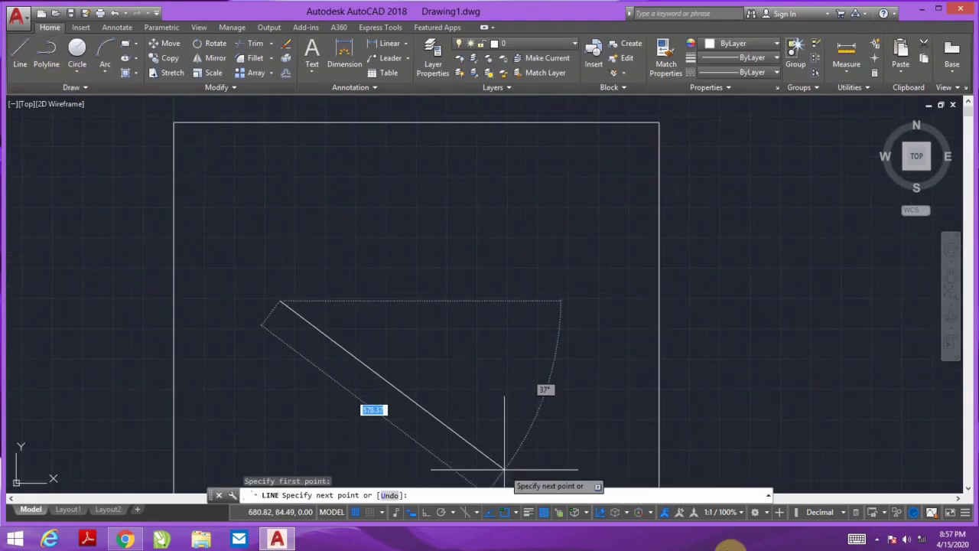
{"action": "left_click", "coordinate": [426, 511]}
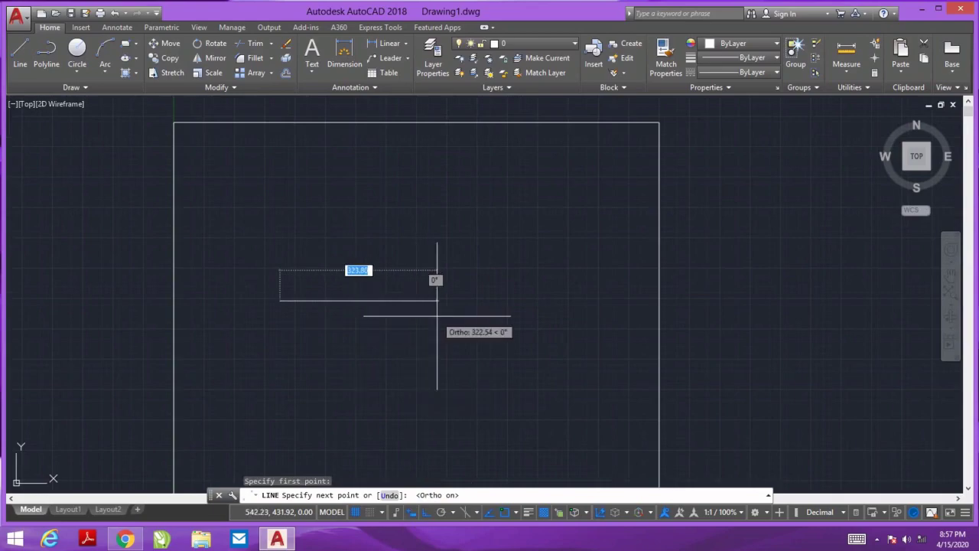
{"action": "type", "text": "1000"}
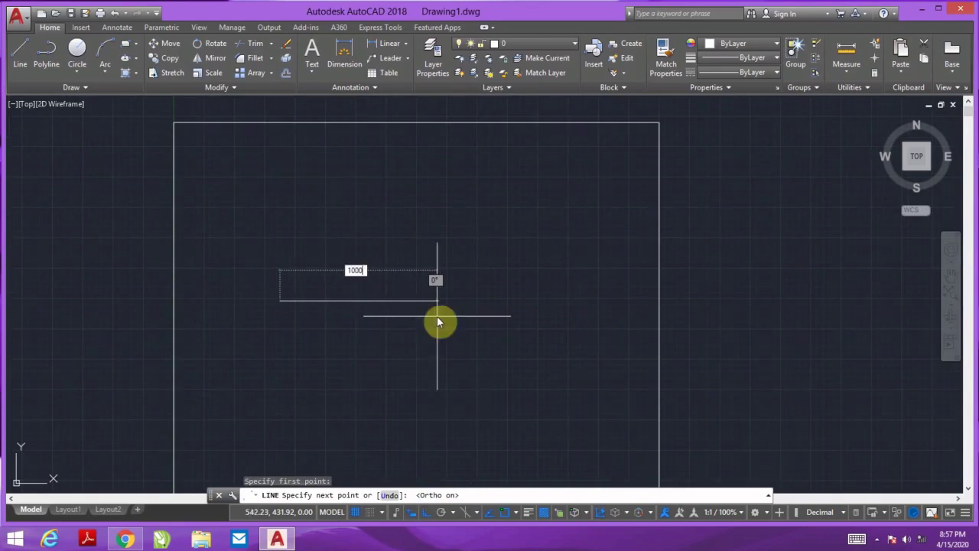
{"action": "key", "text": "Return"}
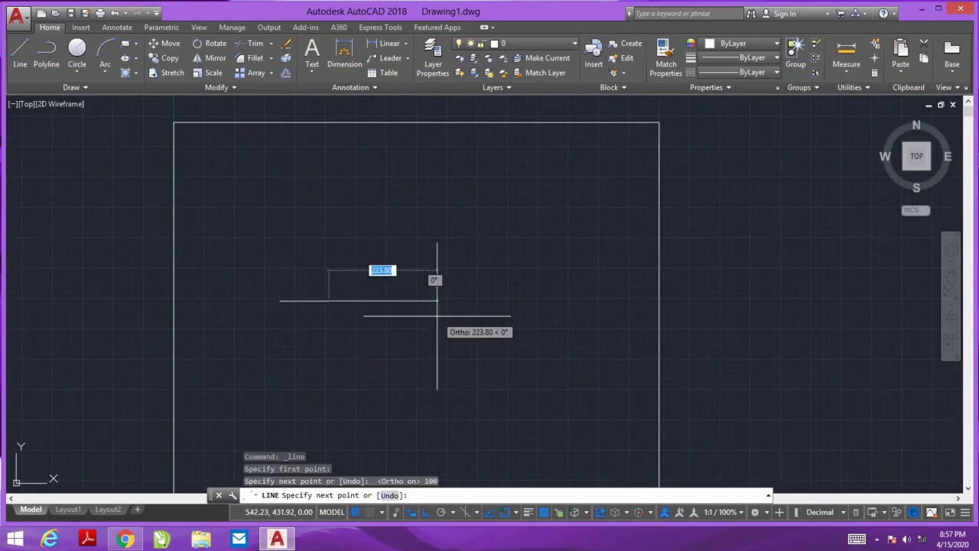
{"action": "key", "text": "Escape"}
{"action": "scroll", "coordinate": [323, 283], "scroll_direction": "up", "scroll_amount": 2}
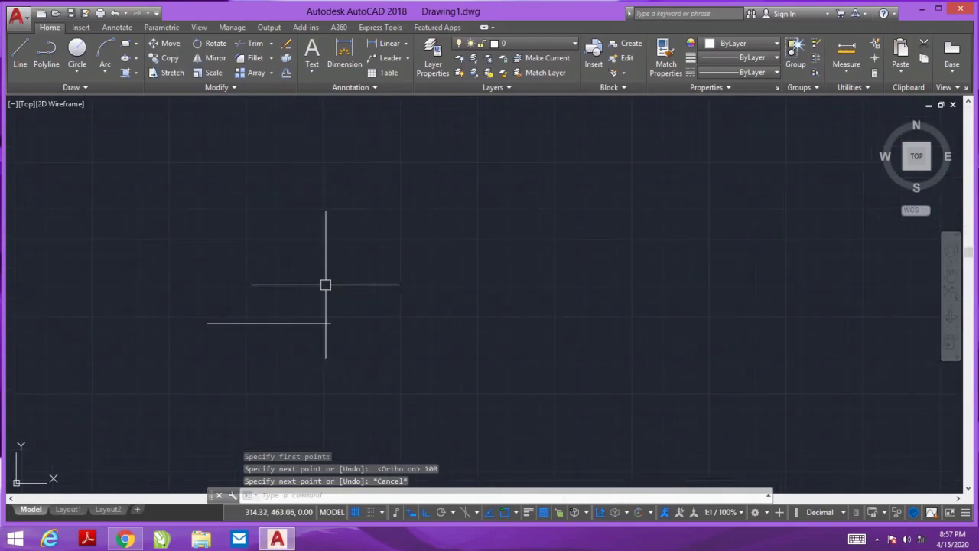
{"action": "scroll", "coordinate": [303, 319], "scroll_direction": "up", "scroll_amount": 4}
Step: Place a linear dimension reading 100.00 above the line between its two endpoints
{"action": "left_click", "coordinate": [389, 44]}
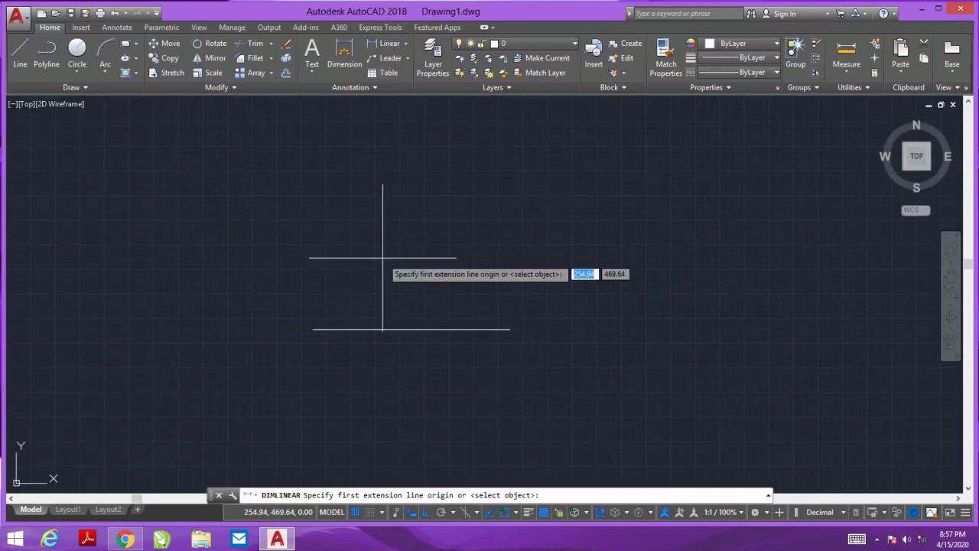
{"action": "left_click", "coordinate": [314, 330]}
{"action": "left_click", "coordinate": [510, 329]}
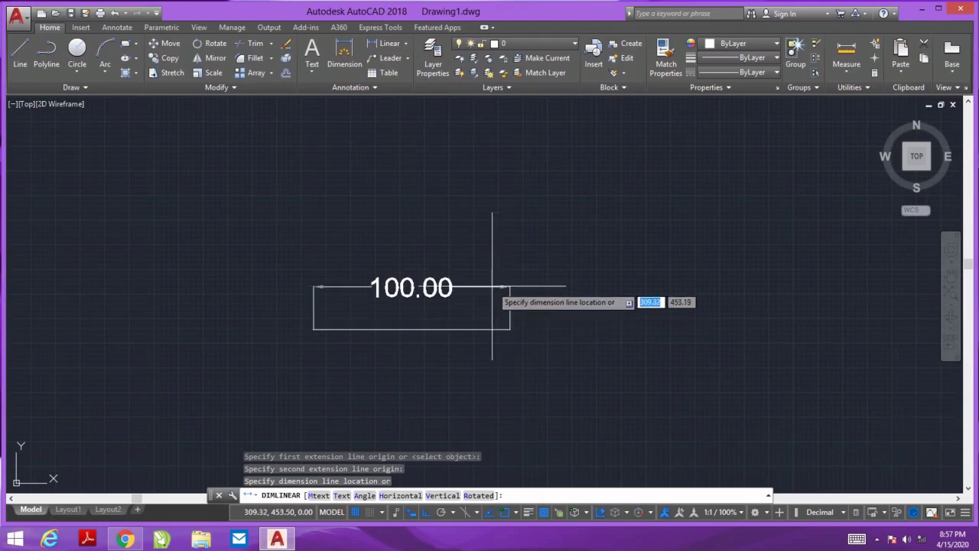
{"action": "left_click", "coordinate": [489, 283]}
{"action": "scroll", "coordinate": [450, 299], "scroll_direction": "down", "scroll_amount": 1}
{"action": "scroll", "coordinate": [428, 313], "scroll_direction": "down", "scroll_amount": 3}
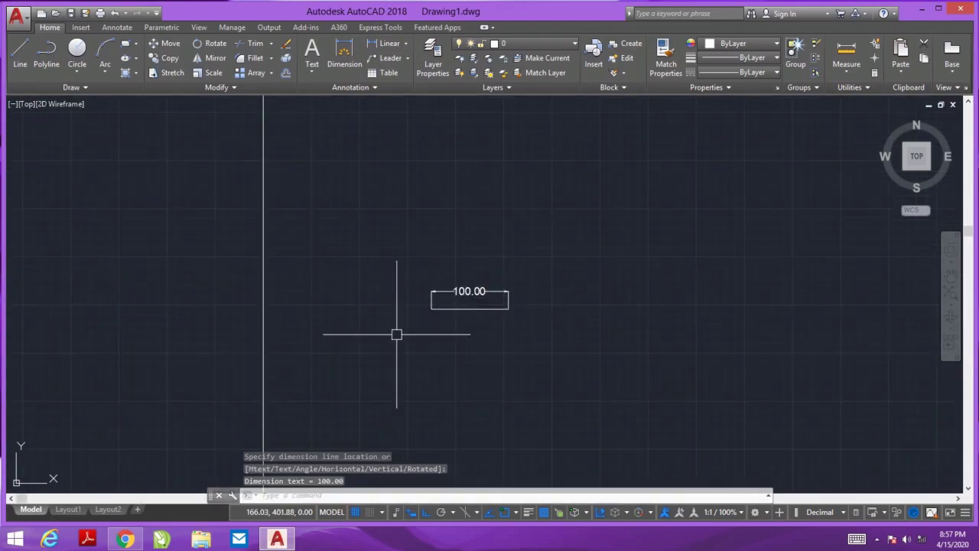
{"action": "middle_click_drag", "start_coordinate": [535, 321], "coordinate": [373, 315]}
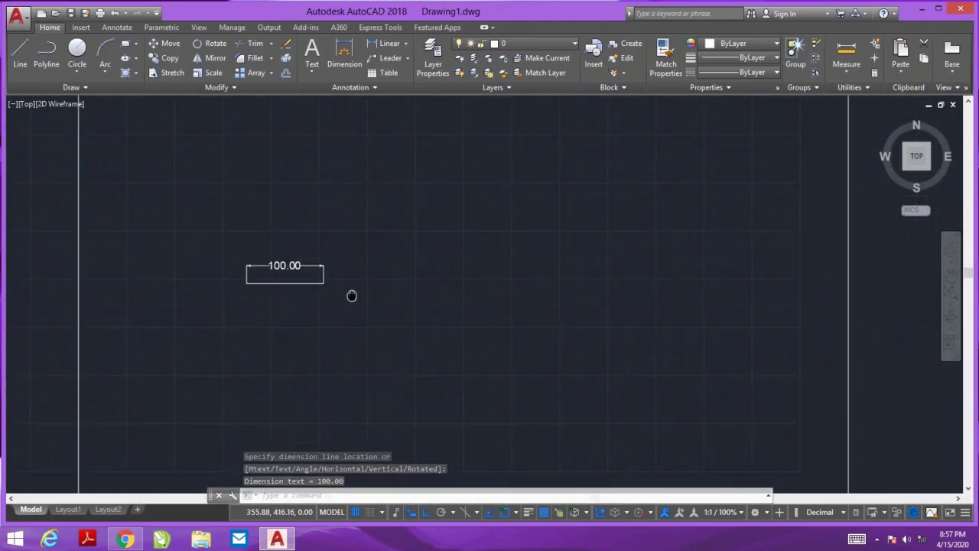
{"action": "scroll", "coordinate": [373, 315], "scroll_direction": "down", "scroll_amount": 2}
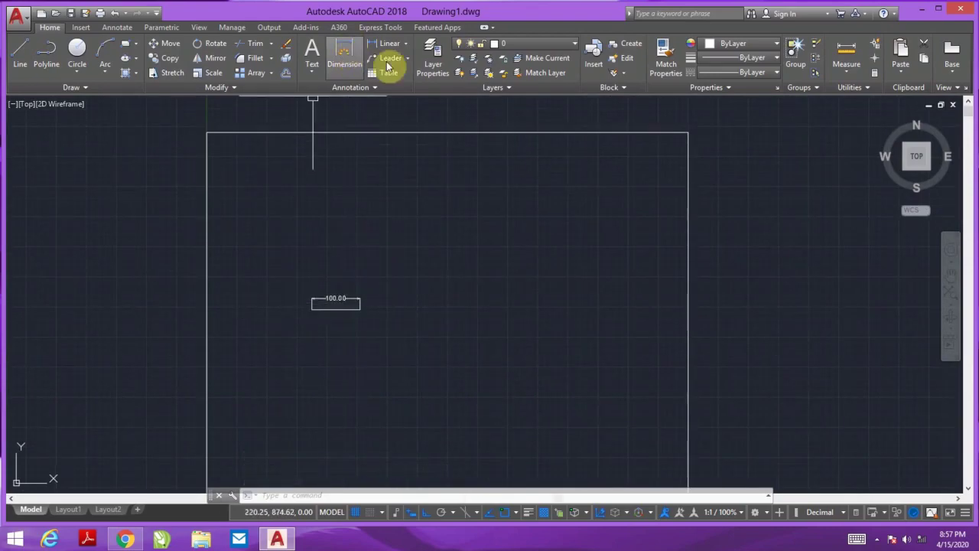
Step: Zoom and pan around the drawing to inspect the 100.00 dimension within the limits
{"action": "scroll", "coordinate": [337, 313], "scroll_direction": "up", "scroll_amount": 4}
{"action": "scroll", "coordinate": [343, 309], "scroll_direction": "down", "scroll_amount": 6}
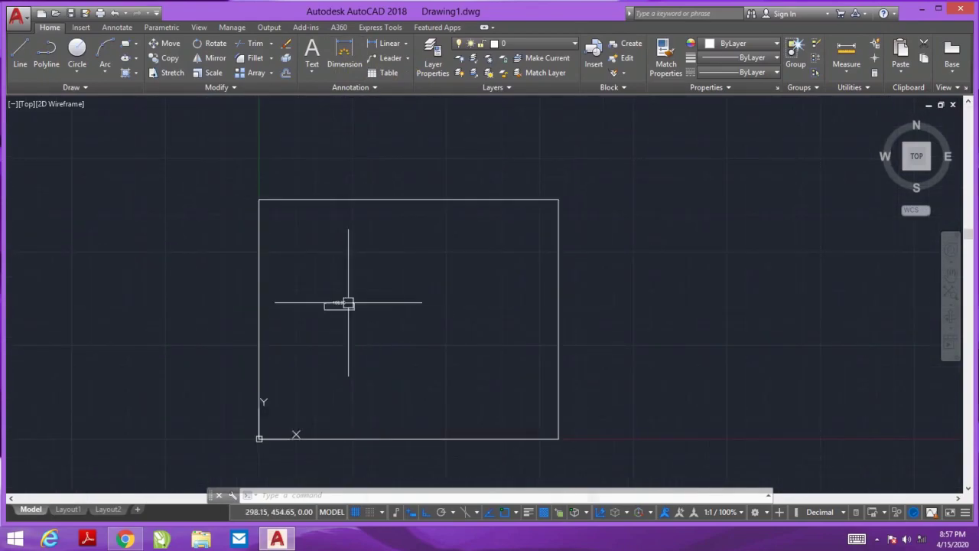
{"action": "scroll", "coordinate": [359, 312], "scroll_direction": "up", "scroll_amount": 4}
{"action": "mouse_move", "coordinate": [400, 288]}
{"action": "middle_mouse_down"}
{"action": "mouse_move", "coordinate": [336, 288]}
{"action": "mouse_move", "coordinate": [343, 273]}
{"action": "middle_mouse_up"}
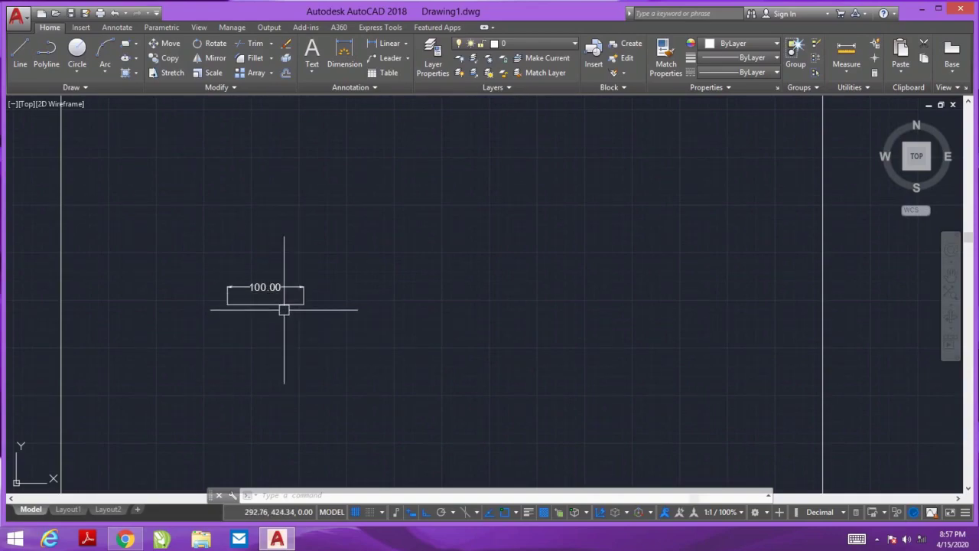
{"action": "scroll", "coordinate": [284, 309], "scroll_direction": "down", "scroll_amount": 5}
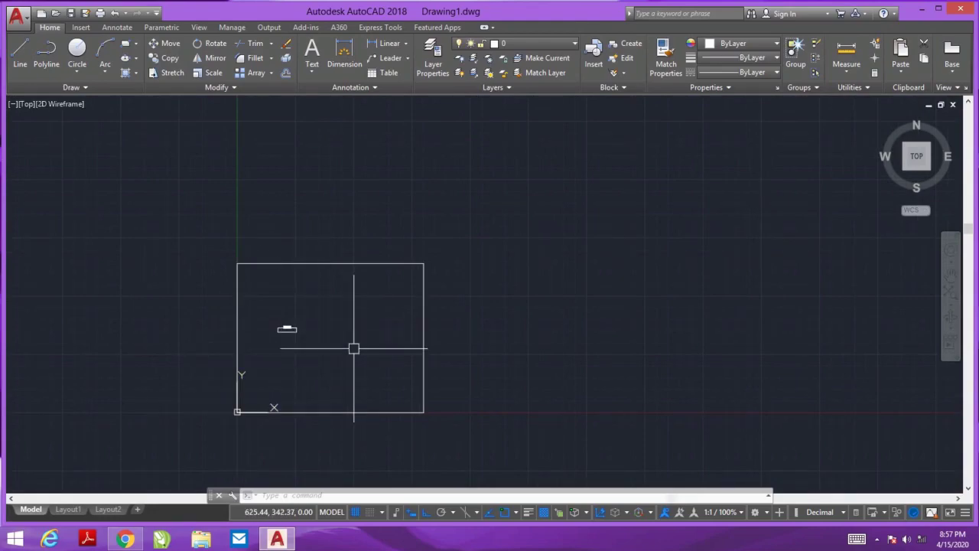
{"action": "middle_click_drag", "start_coordinate": [345, 362], "coordinate": [384, 329]}
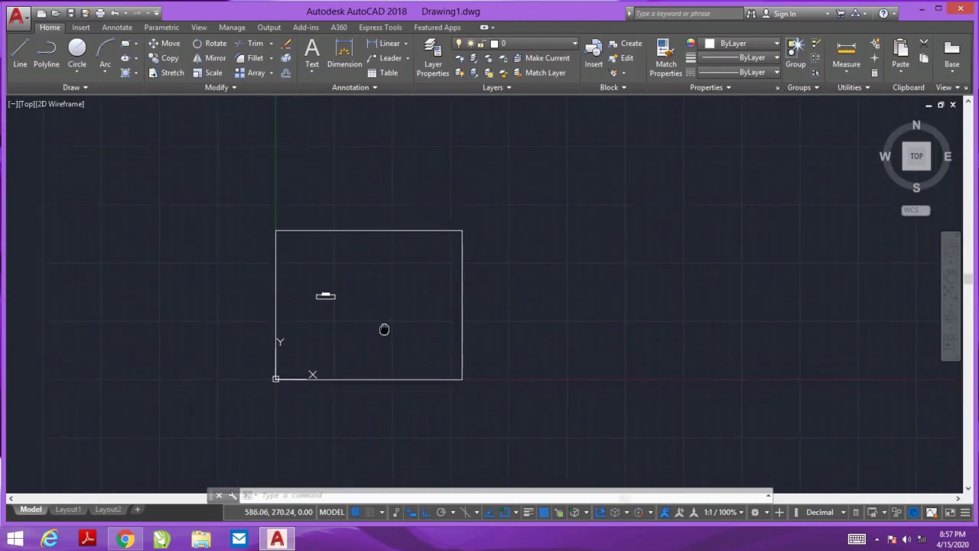
{"action": "scroll", "coordinate": [358, 318], "scroll_direction": "up", "scroll_amount": 4}
{"action": "middle_click_drag", "start_coordinate": [324, 301], "coordinate": [368, 305]}
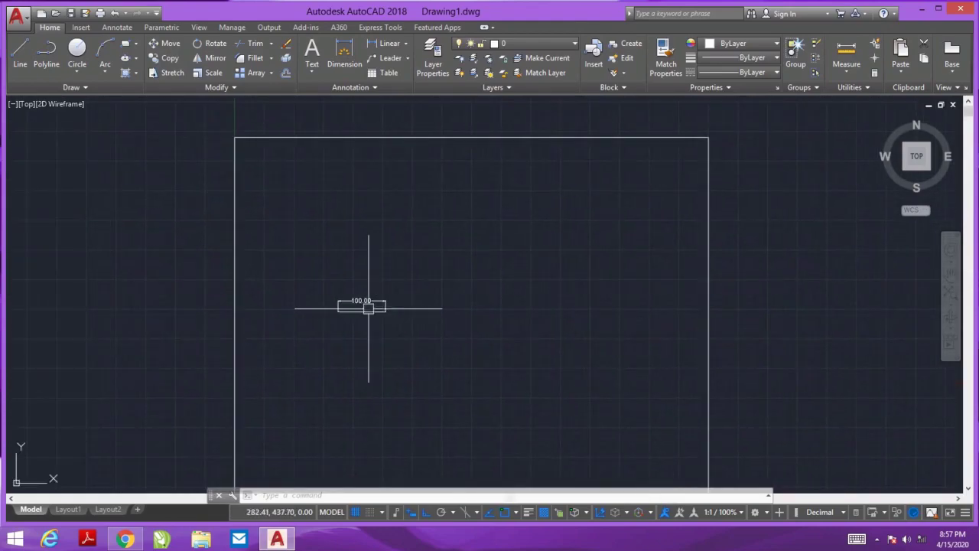
{"action": "scroll", "coordinate": [406, 307], "scroll_direction": "up", "scroll_amount": 4}
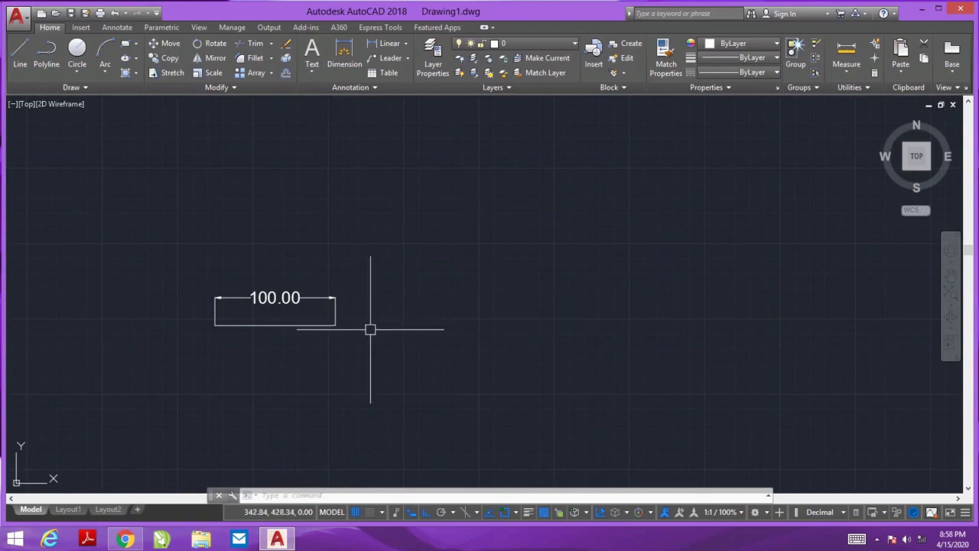
{"action": "scroll", "coordinate": [351, 308], "scroll_direction": "up", "scroll_amount": 4}
{"action": "scroll", "coordinate": [354, 307], "scroll_direction": "down", "scroll_amount": 4}
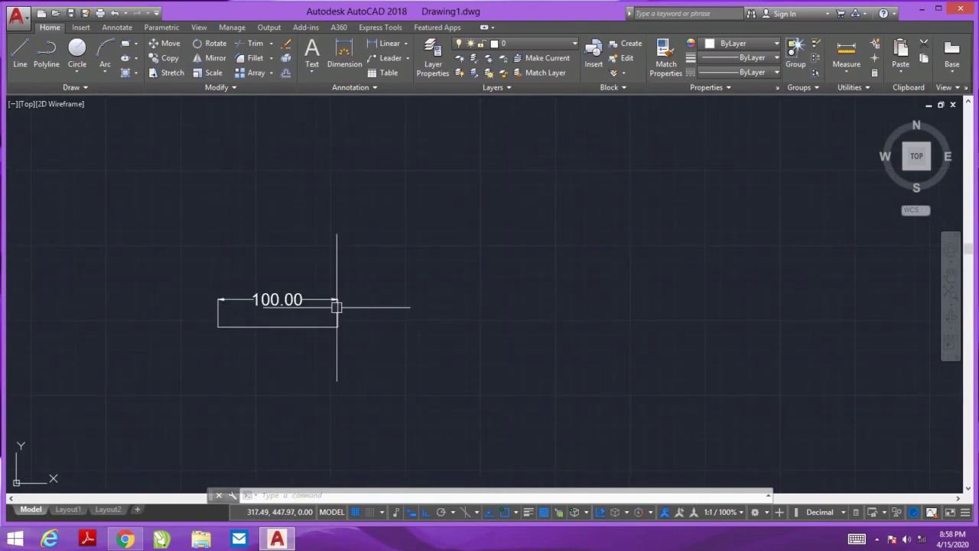
{"action": "mouse_move", "coordinate": [334, 306]}
{"action": "middle_mouse_down"}
{"action": "mouse_move", "coordinate": [375, 295]}
{"action": "mouse_move", "coordinate": [454, 306]}
{"action": "mouse_move", "coordinate": [388, 268]}
{"action": "middle_mouse_up"}
{"action": "scroll", "coordinate": [375, 295], "scroll_direction": "up", "scroll_amount": 2}
{"action": "scroll", "coordinate": [405, 295], "scroll_direction": "up", "scroll_amount": 2}
{"action": "scroll", "coordinate": [407, 289], "scroll_direction": "up", "scroll_amount": 2}
{"action": "scroll", "coordinate": [457, 304], "scroll_direction": "down", "scroll_amount": 4}
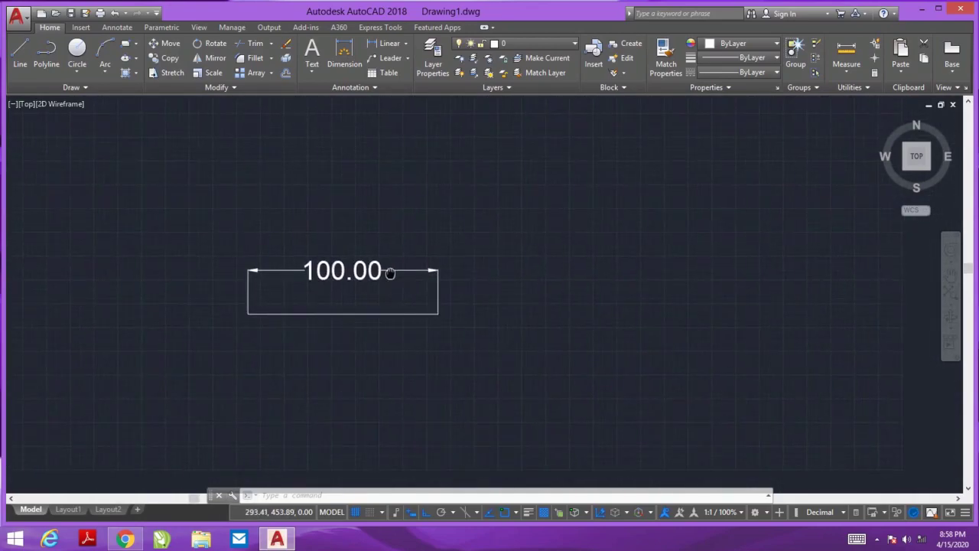
{"action": "scroll", "coordinate": [428, 298], "scroll_direction": "down", "scroll_amount": 4}
{"action": "middle_click_drag", "start_coordinate": [450, 297], "coordinate": [339, 274]}
{"action": "scroll", "coordinate": [344, 278], "scroll_direction": "down", "scroll_amount": 2}
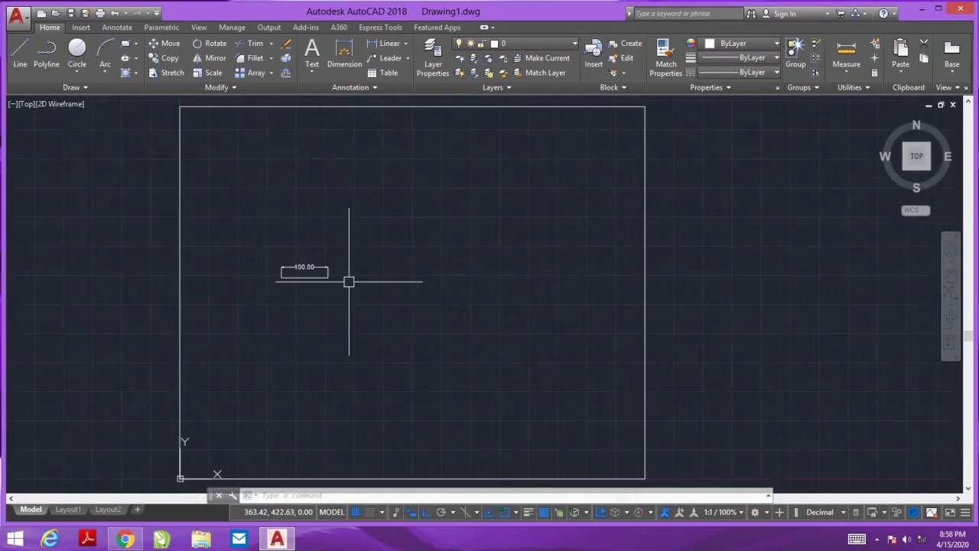
{"action": "scroll", "coordinate": [312, 276], "scroll_direction": "up", "scroll_amount": 4}
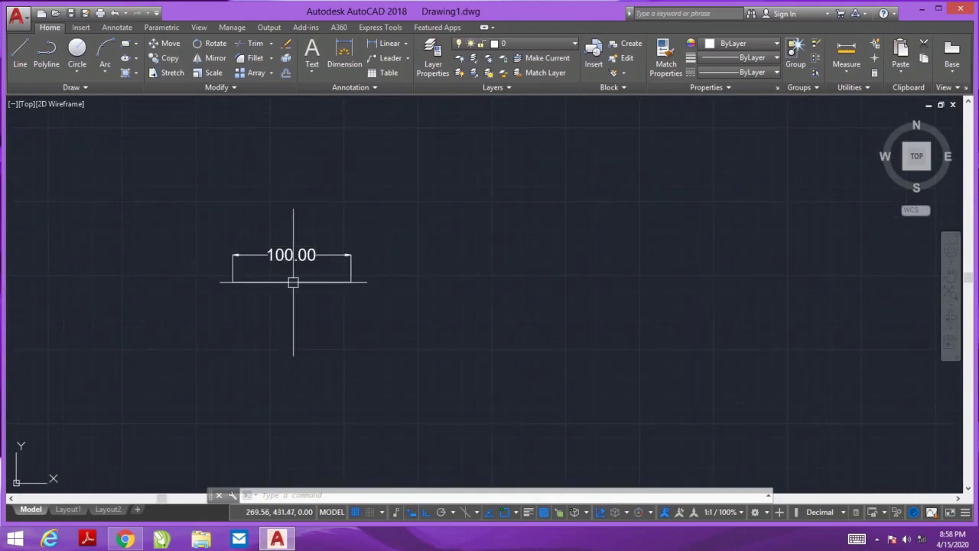
{"action": "scroll", "coordinate": [328, 268], "scroll_direction": "up", "scroll_amount": 4}
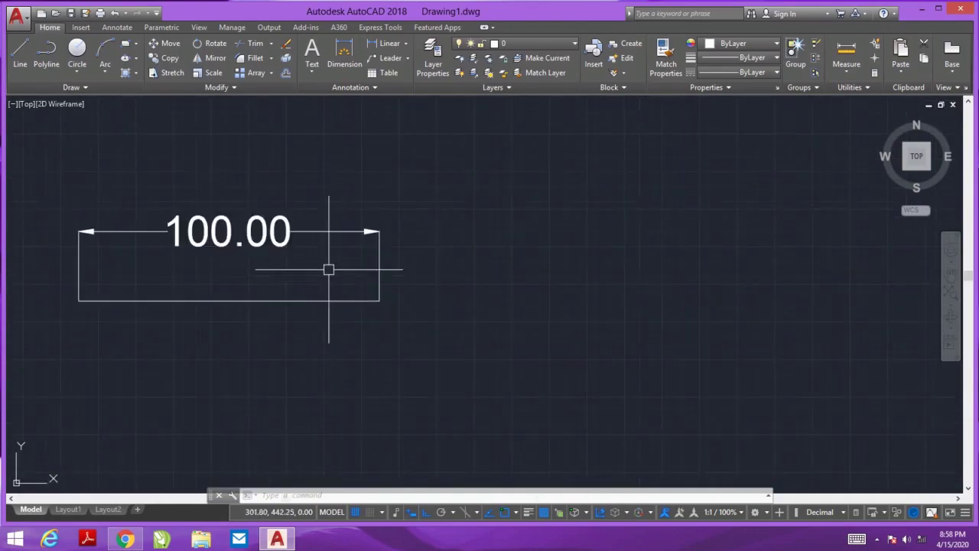
{"action": "middle_click_drag", "start_coordinate": [328, 269], "coordinate": [367, 330]}
{"action": "scroll", "coordinate": [367, 327], "scroll_direction": "down", "scroll_amount": 3}
{"action": "middle_click_drag", "start_coordinate": [441, 316], "coordinate": [411, 268]}
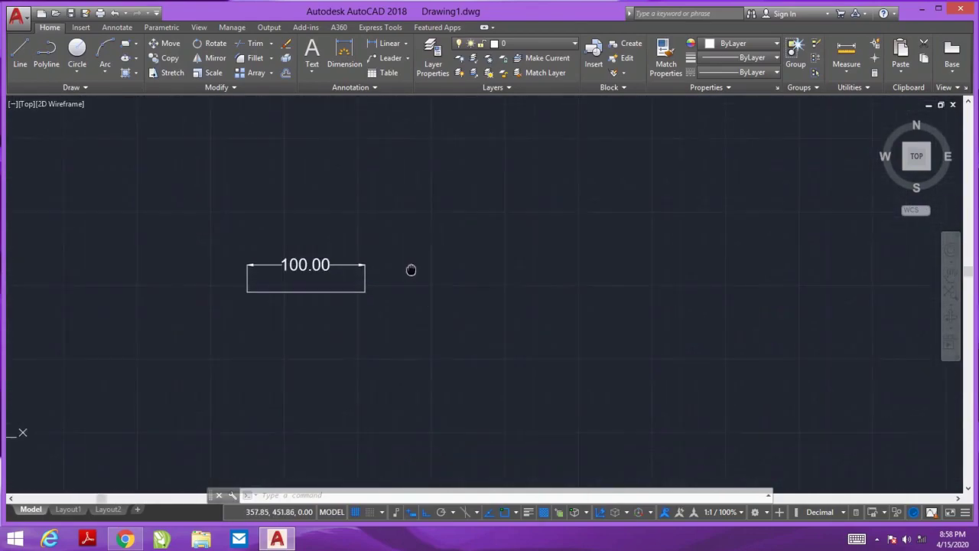
{"action": "scroll", "coordinate": [333, 317], "scroll_direction": "down", "scroll_amount": 4}
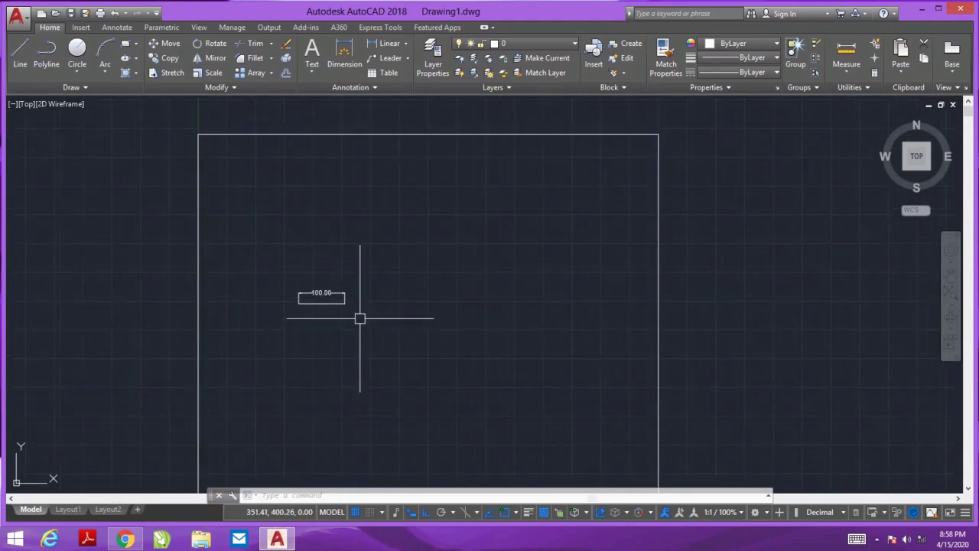
Step: Stop the screen recorder from its hidden system-tray icon
{"action": "left_click", "coordinate": [876, 540]}
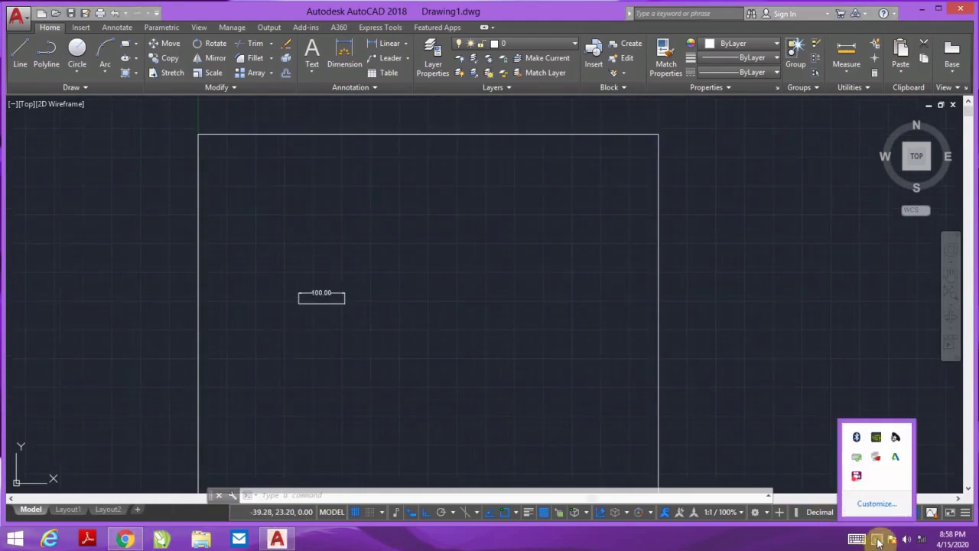
{"action": "right_click", "coordinate": [857, 479]}
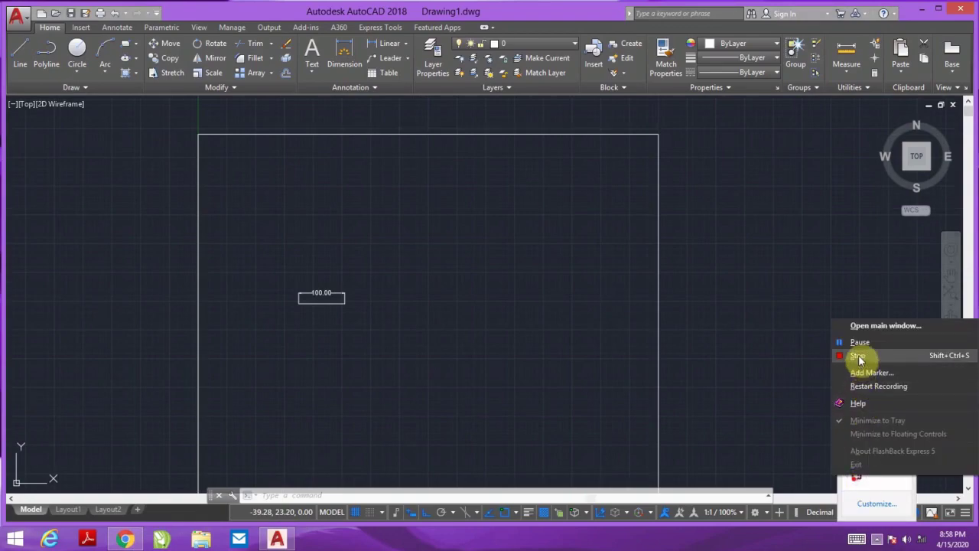
{"action": "left_click", "coordinate": [859, 359]}
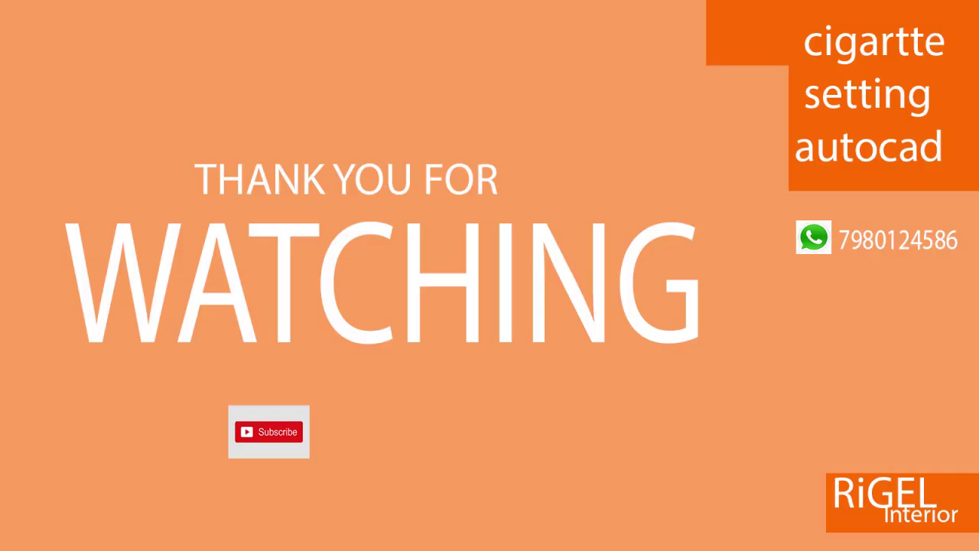